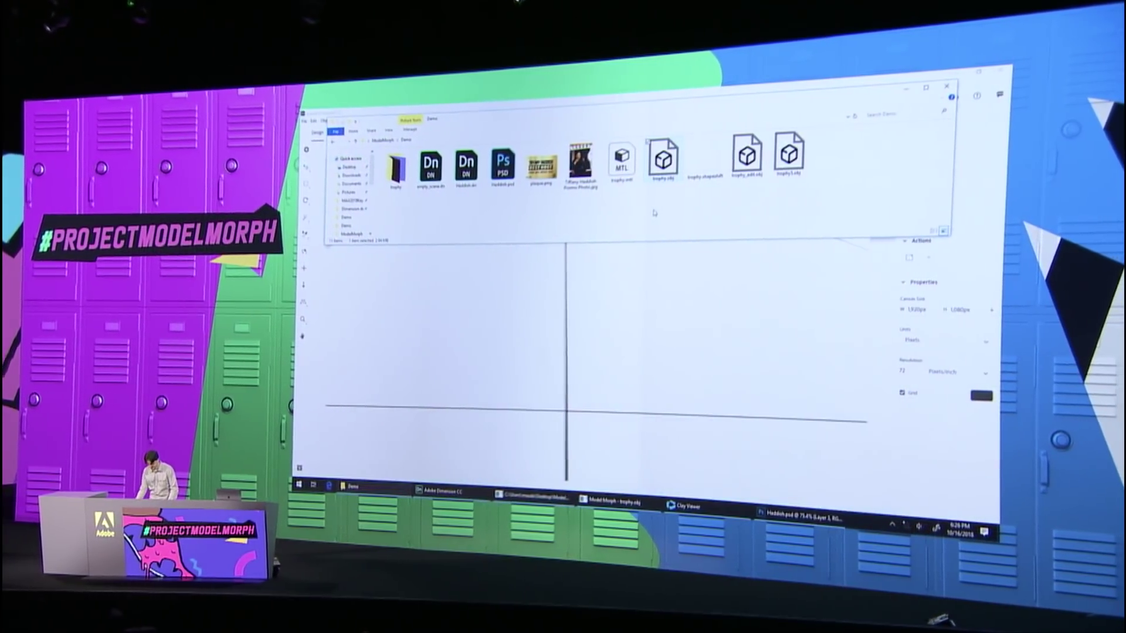
Step: Import trophy.obj and place the Best Host plaque on its base, scaled to about 10.8%
{"action": "left_click_drag", "start_coordinate": [655, 159], "coordinate": [585, 404]}
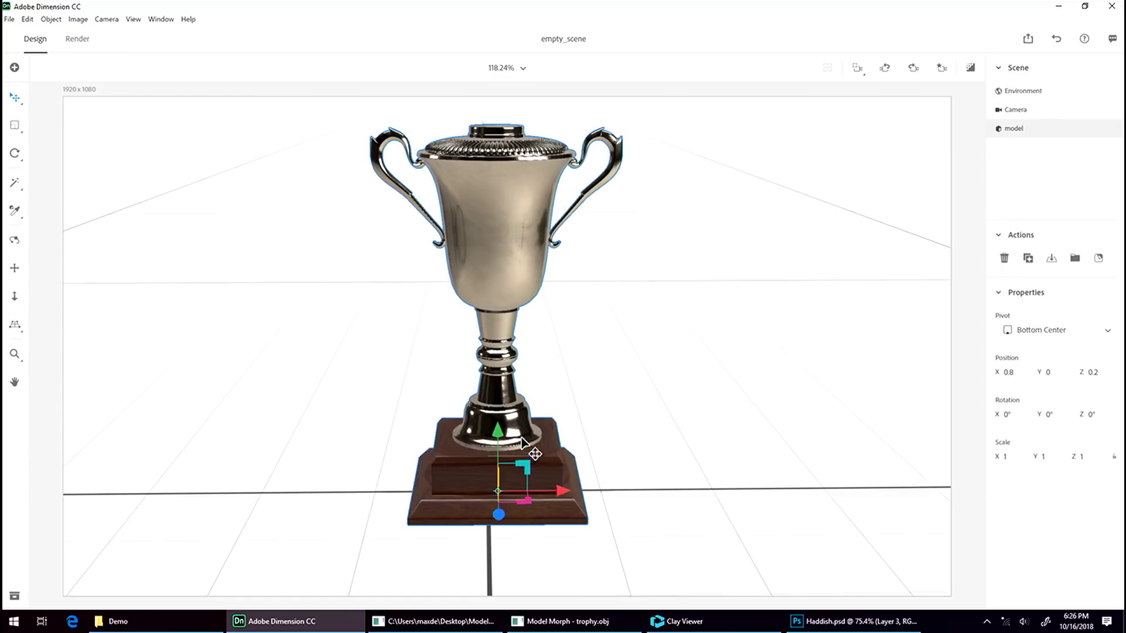
{"action": "key", "text": "alt+Tab"}
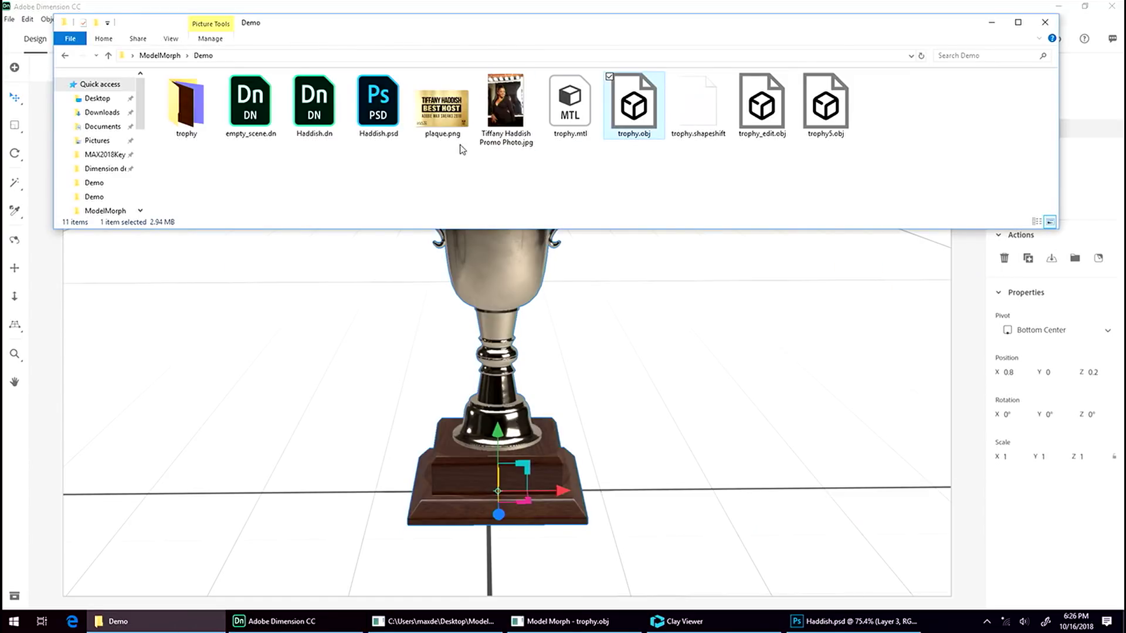
{"action": "left_click_drag", "start_coordinate": [445, 109], "coordinate": [597, 407]}
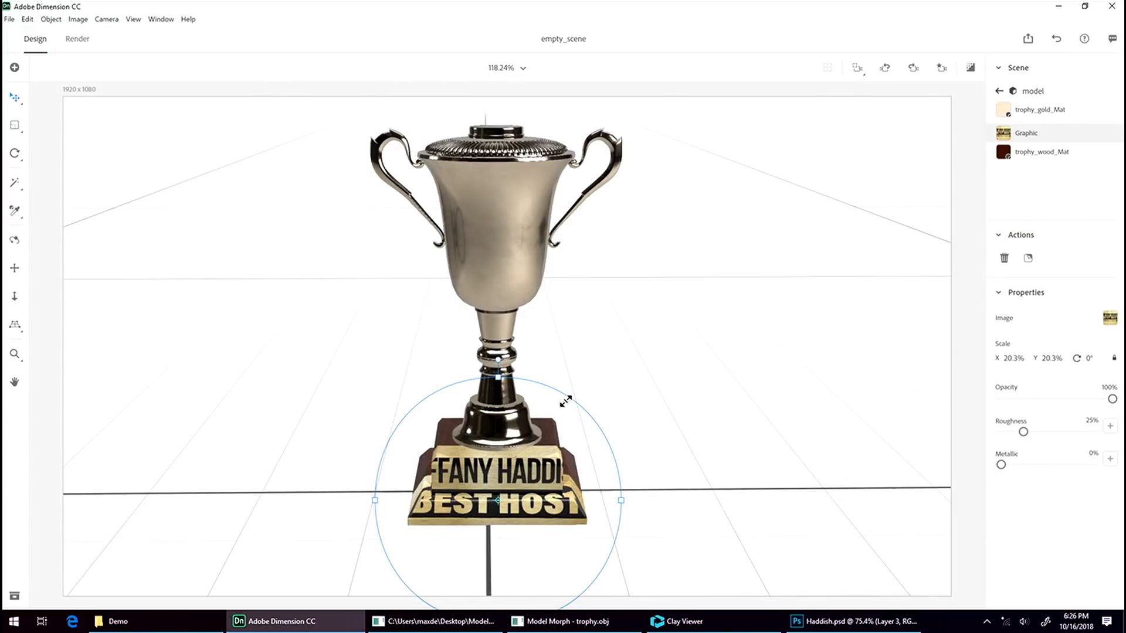
{"action": "left_click_drag", "start_coordinate": [566, 402], "coordinate": [544, 458]}
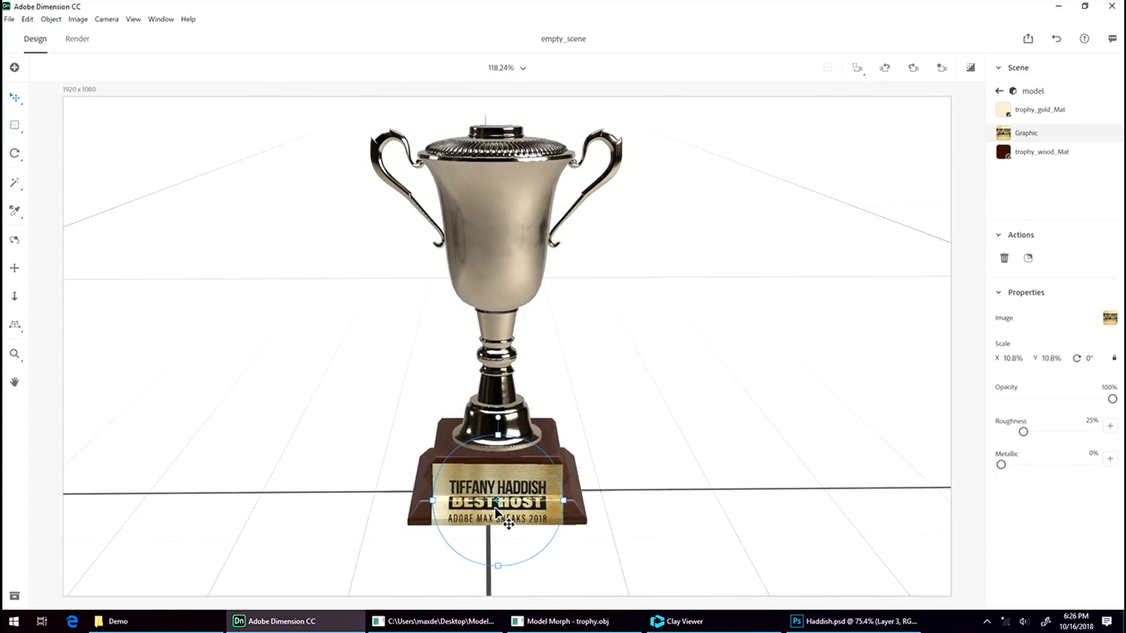
{"action": "mouse_move", "coordinate": [413, 435]}
{"action": "middle_mouse_down"}
{"action": "mouse_move", "coordinate": [588, 437]}
{"action": "mouse_move", "coordinate": [391, 456]}
{"action": "mouse_move", "coordinate": [465, 367]}
{"action": "middle_mouse_up"}
{"action": "left_click", "coordinate": [482, 298]}
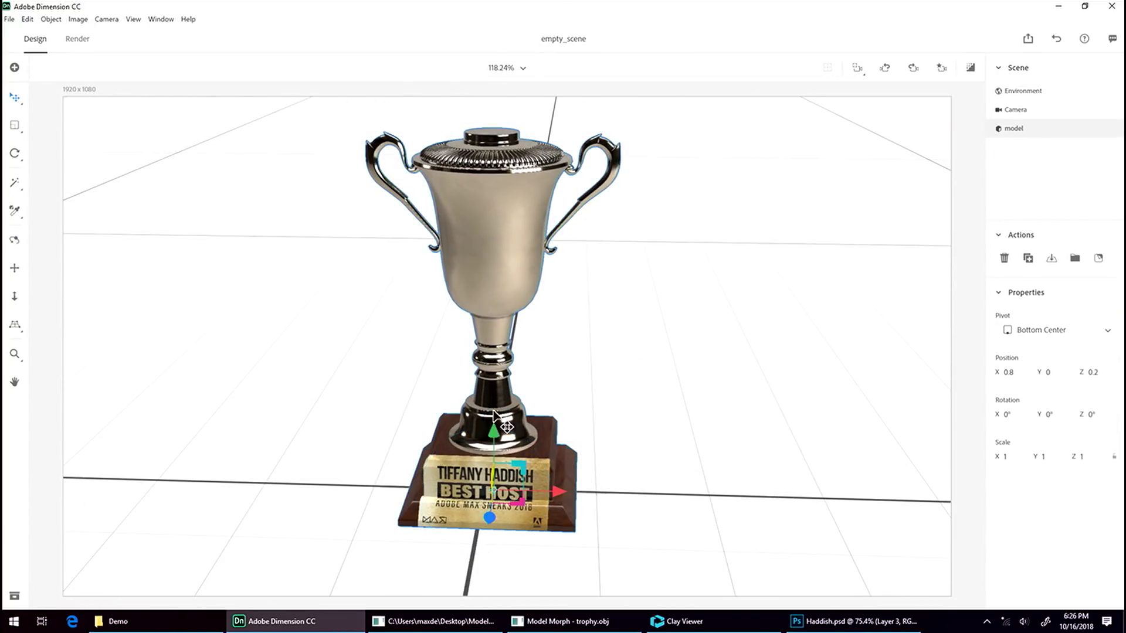
{"action": "left_click_drag", "start_coordinate": [496, 439], "coordinate": [561, 387]}
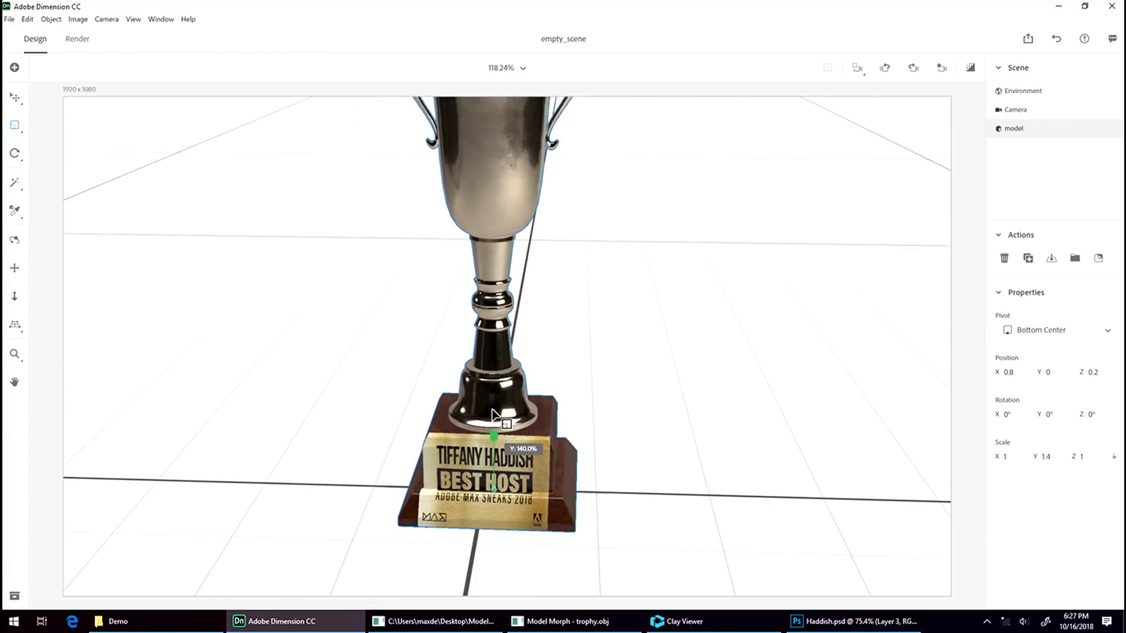
{"action": "middle_click_drag", "start_coordinate": [561, 383], "coordinate": [512, 385]}
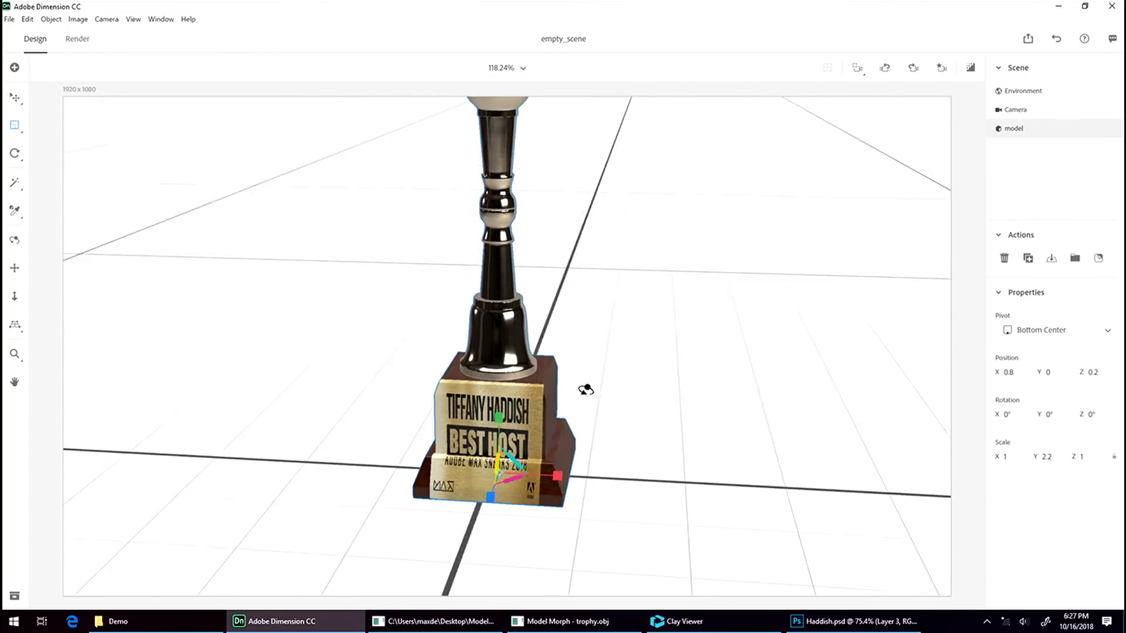
{"action": "key", "text": "ctrl+z"}
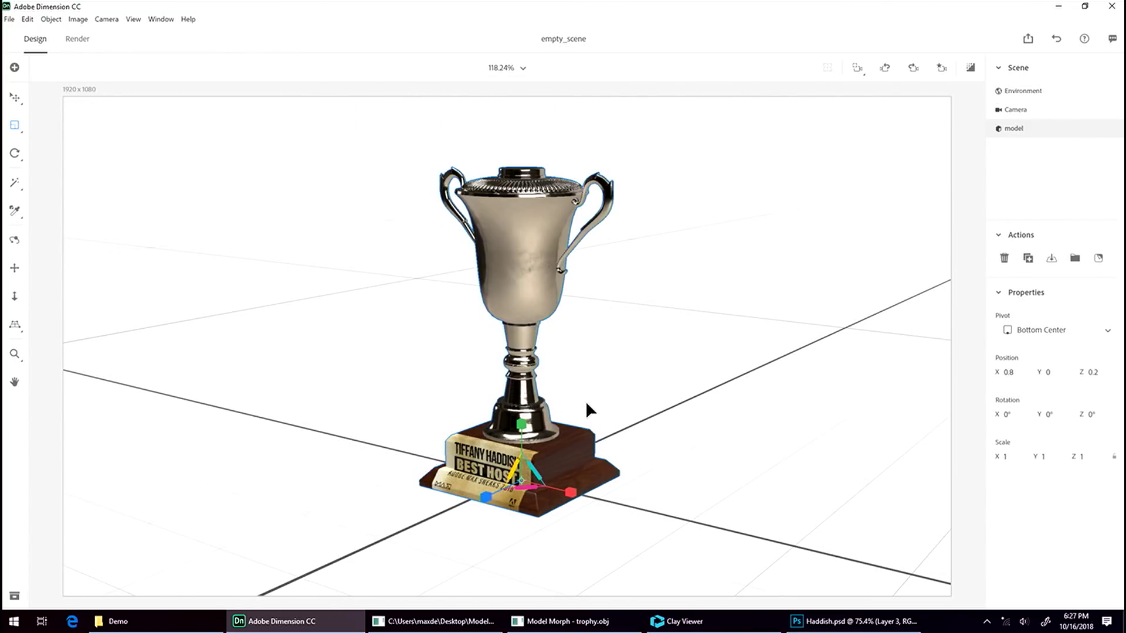
{"action": "mouse_move", "coordinate": [586, 408]}
{"action": "middle_mouse_down"}
{"action": "mouse_move", "coordinate": [633, 377]}
{"action": "mouse_move", "coordinate": [695, 417]}
{"action": "middle_mouse_up"}
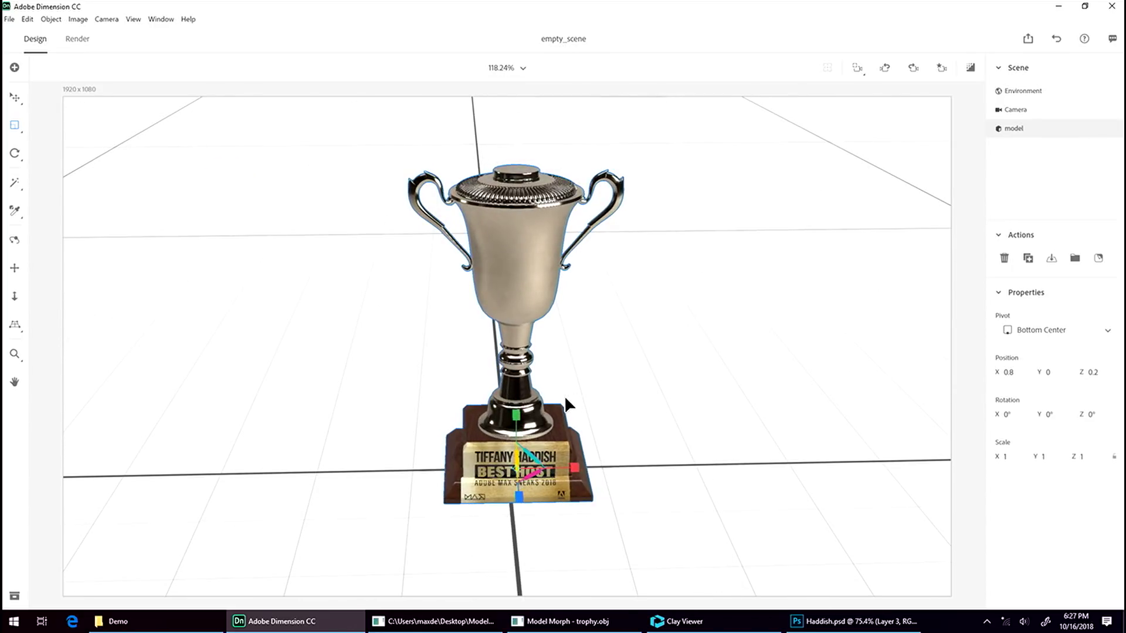
Step: Switch to the trophy in Model Morph and lower a vertex on the base's lower edge
{"action": "left_click", "coordinate": [568, 621]}
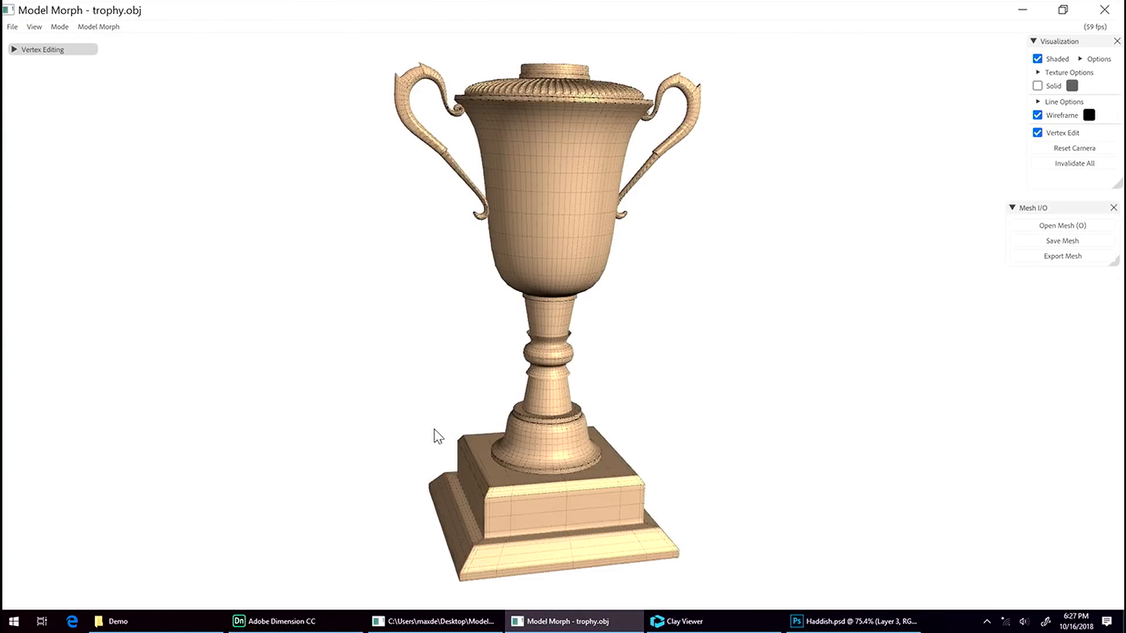
{"action": "mouse_move", "coordinate": [476, 405]}
{"action": "middle_mouse_down"}
{"action": "mouse_move", "coordinate": [452, 394]}
{"action": "mouse_move", "coordinate": [469, 420]}
{"action": "middle_mouse_up"}
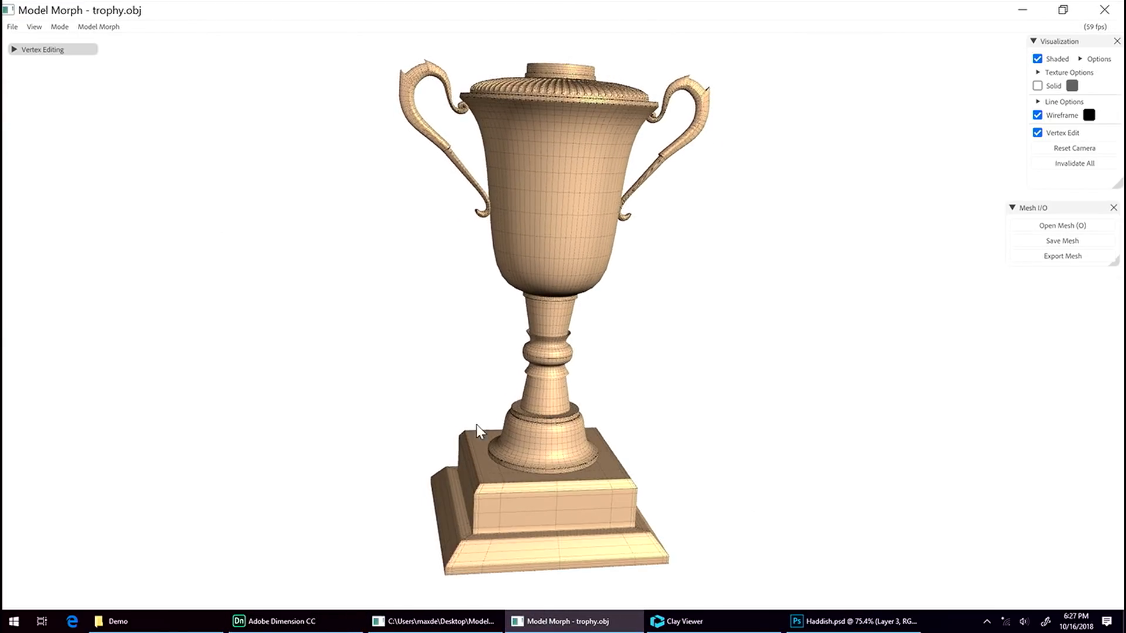
{"action": "scroll", "coordinate": [481, 414], "scroll_direction": "up", "scroll_amount": 3}
{"action": "scroll", "coordinate": [485, 407], "scroll_direction": "up", "scroll_amount": 3}
{"action": "scroll", "coordinate": [487, 414], "scroll_direction": "up", "scroll_amount": 3}
{"action": "scroll", "coordinate": [506, 387], "scroll_direction": "up", "scroll_amount": 3}
{"action": "left_click", "coordinate": [474, 420]}
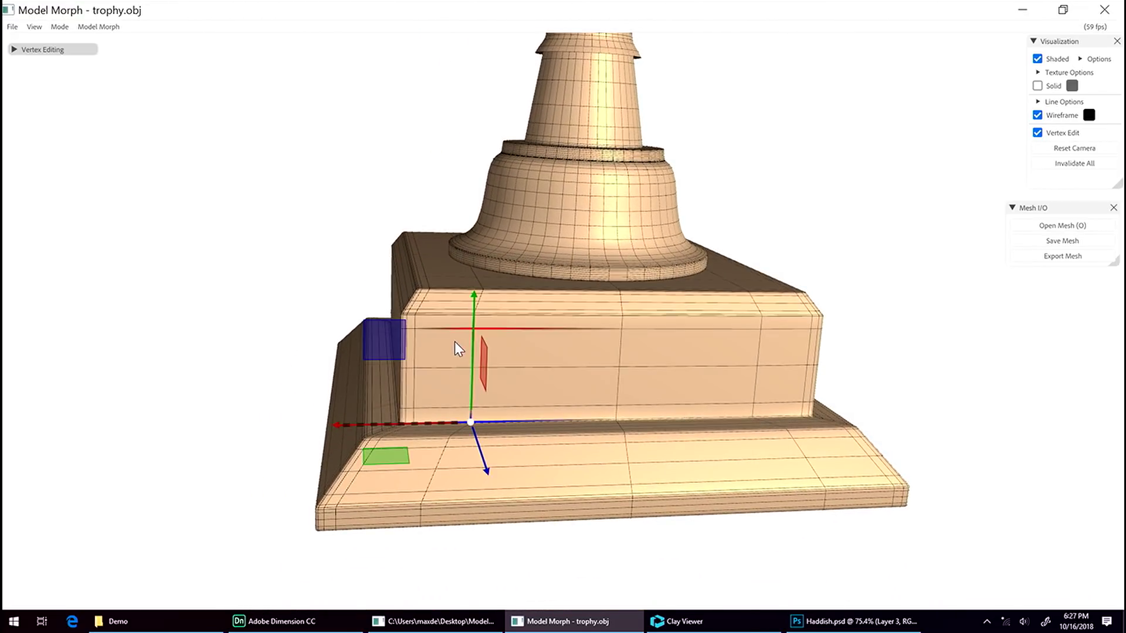
{"action": "left_click_drag", "start_coordinate": [469, 335], "coordinate": [471, 432]}
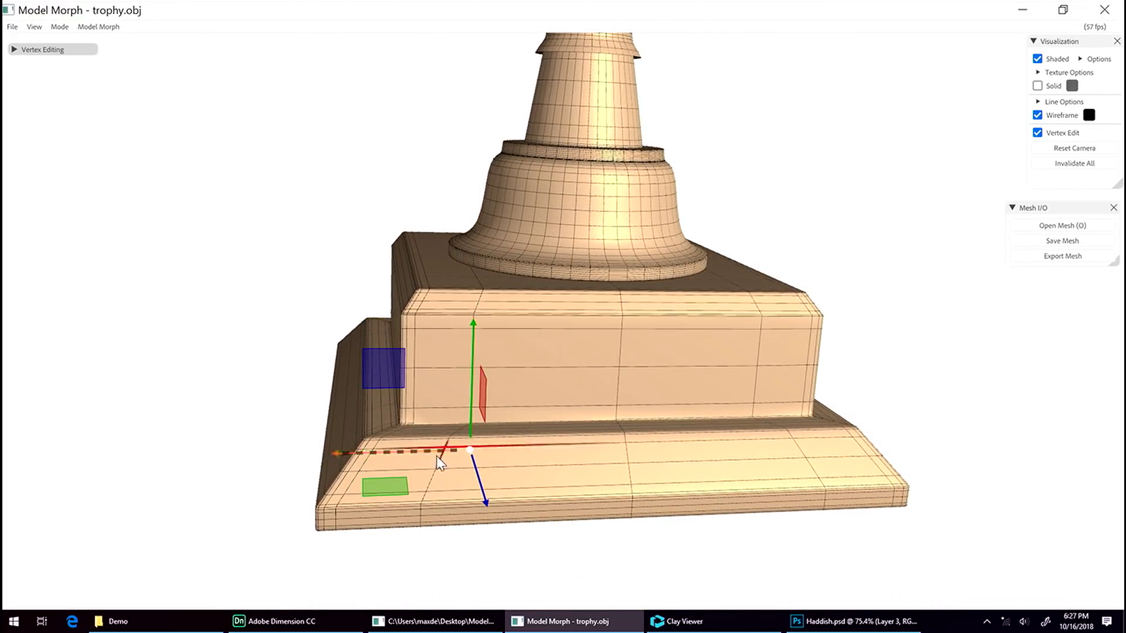
Step: Pull the base's left corner, bottom-edge and right corner vertices downward
{"action": "left_click", "coordinate": [422, 528]}
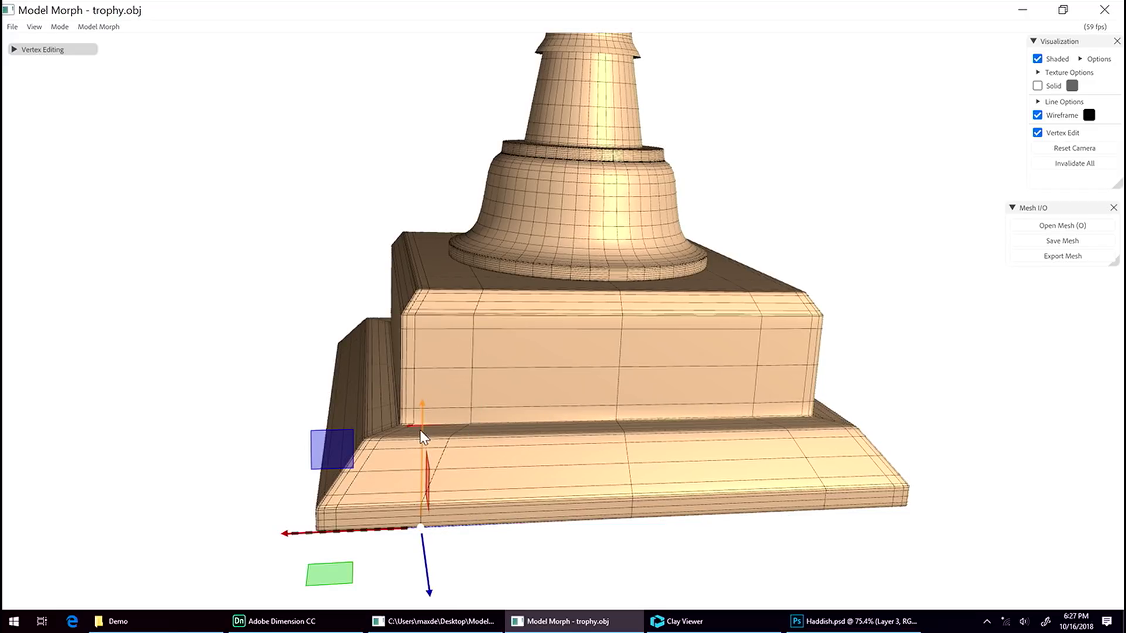
{"action": "left_click_drag", "start_coordinate": [419, 430], "coordinate": [423, 464]}
{"action": "left_click", "coordinate": [634, 523]}
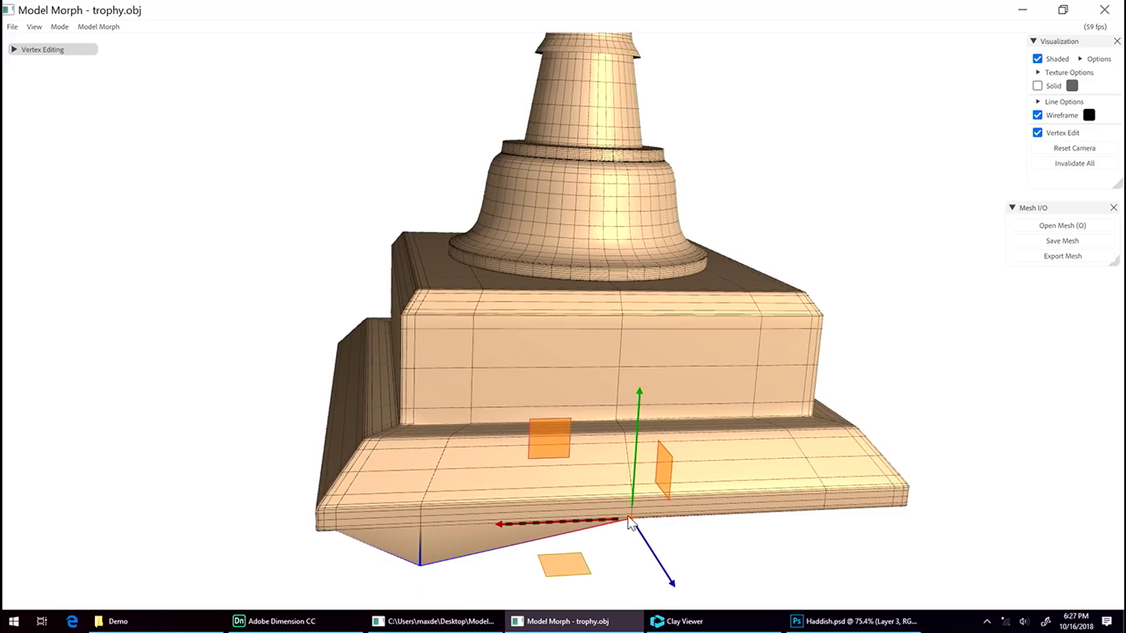
{"action": "left_click_drag", "start_coordinate": [637, 424], "coordinate": [635, 462]}
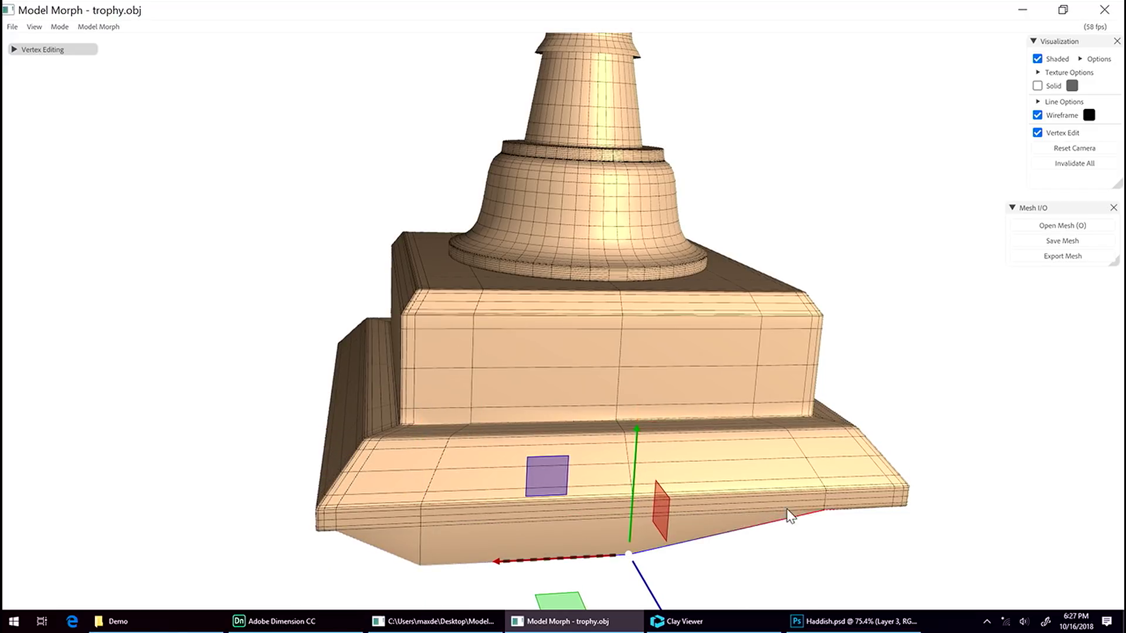
{"action": "left_click", "coordinate": [820, 513]}
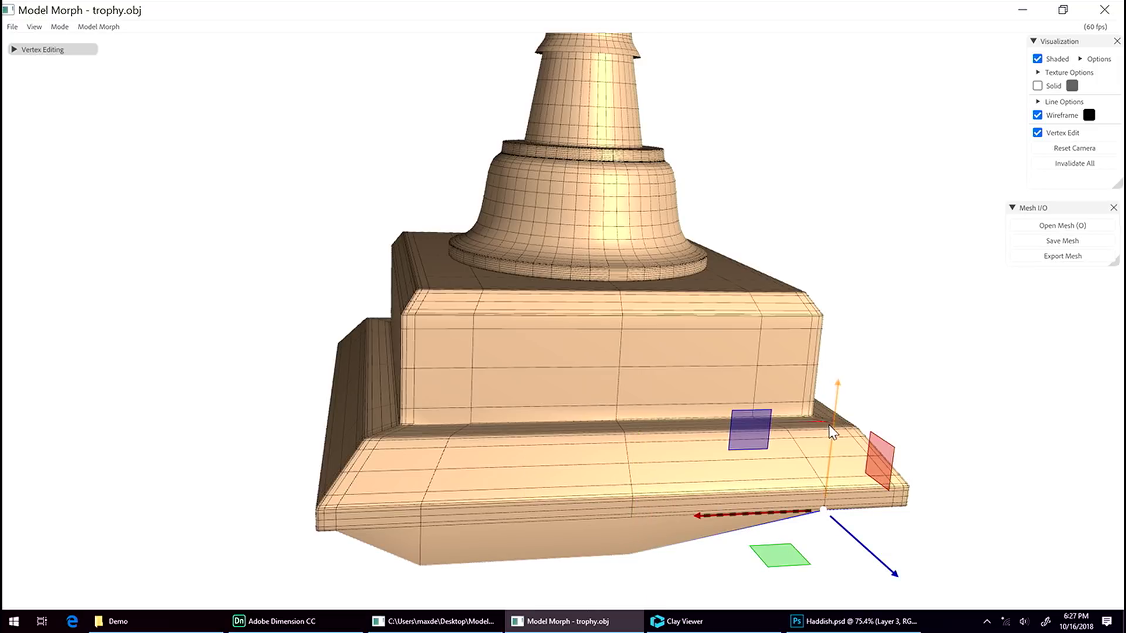
{"action": "left_click_drag", "start_coordinate": [832, 428], "coordinate": [829, 459]}
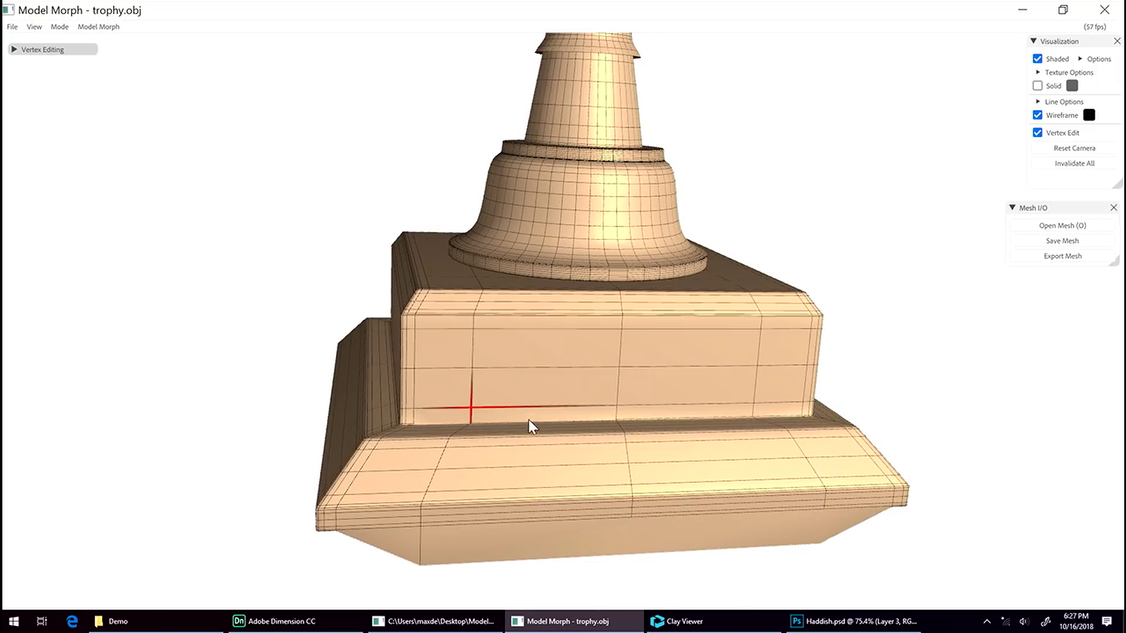
{"action": "mouse_move", "coordinate": [458, 376]}
{"action": "middle_mouse_down"}
{"action": "mouse_move", "coordinate": [515, 396]}
{"action": "mouse_move", "coordinate": [497, 378]}
{"action": "mouse_move", "coordinate": [424, 358]}
{"action": "middle_mouse_up"}
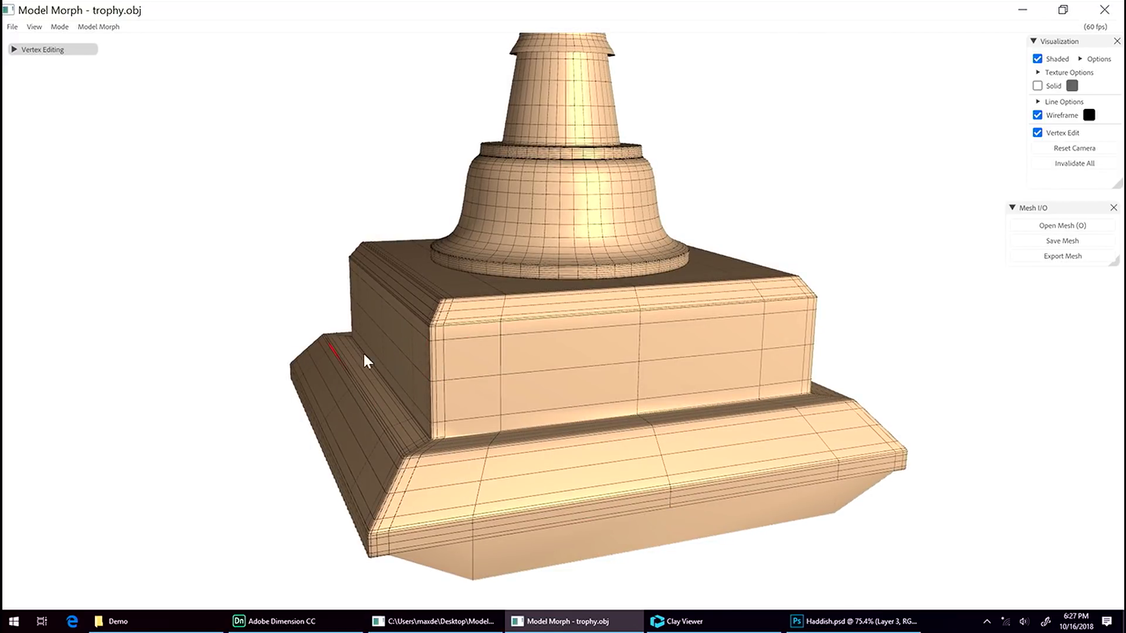
Step: Select the base's left and right corner vertices, push them down, then undo the stretch
{"action": "left_click_drag", "start_coordinate": [268, 357], "coordinate": [673, 614]}
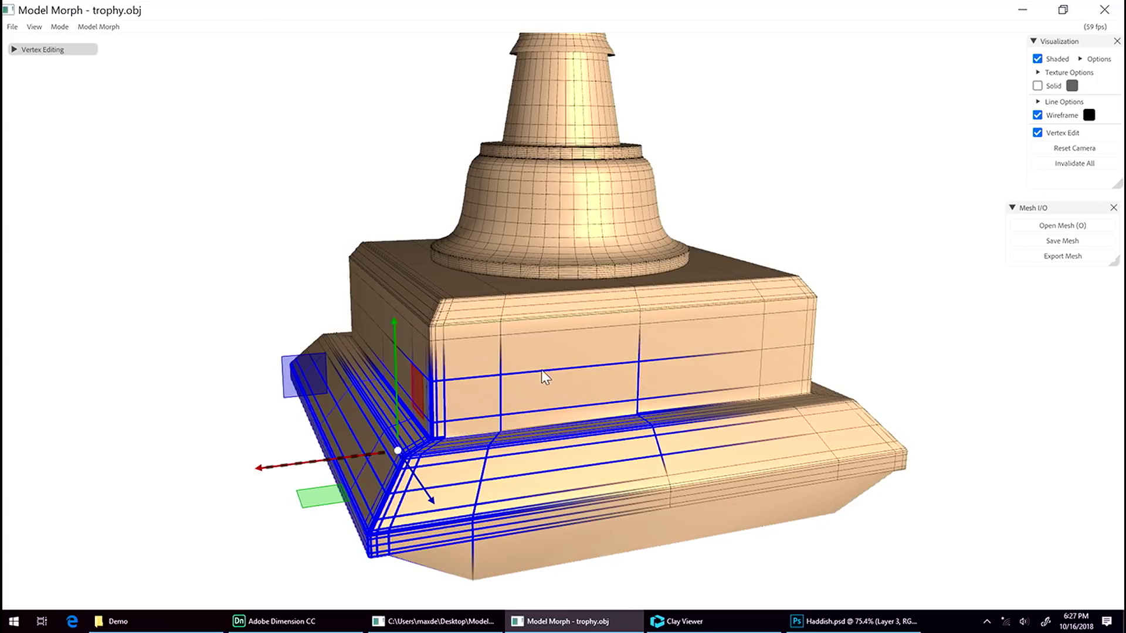
{"action": "mouse_move", "coordinate": [557, 361]}
{"action": "left_mouse_down", "text": "shift"}
{"action": "mouse_move", "coordinate": [770, 462]}
{"action": "mouse_move", "coordinate": [963, 532]}
{"action": "mouse_move", "coordinate": [986, 576]}
{"action": "left_mouse_up", "text": "shift"}
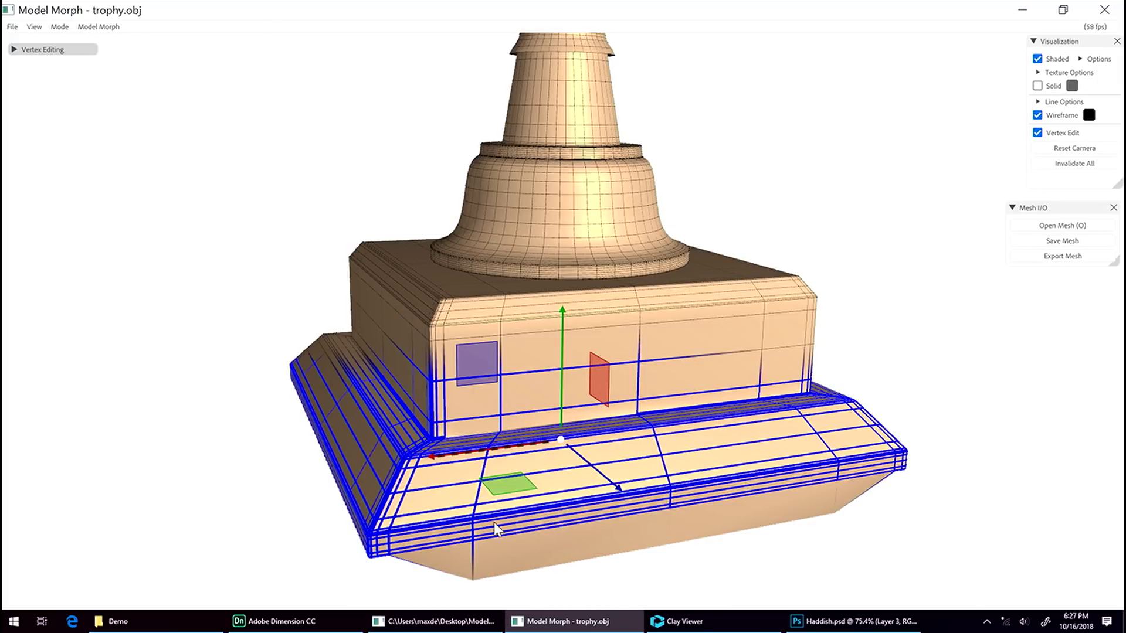
{"action": "mouse_move", "coordinate": [341, 420]}
{"action": "middle_mouse_down"}
{"action": "mouse_move", "coordinate": [537, 402]}
{"action": "mouse_move", "coordinate": [570, 428]}
{"action": "mouse_move", "coordinate": [335, 410]}
{"action": "mouse_move", "coordinate": [237, 419]}
{"action": "middle_mouse_up"}
{"action": "mouse_move", "coordinate": [659, 336]}
{"action": "left_mouse_down"}
{"action": "mouse_move", "coordinate": [657, 374]}
{"action": "mouse_move", "coordinate": [628, 432]}
{"action": "left_mouse_up"}
{"action": "mouse_move", "coordinate": [524, 416]}
{"action": "middle_mouse_down"}
{"action": "mouse_move", "coordinate": [424, 386]}
{"action": "mouse_move", "coordinate": [386, 347]}
{"action": "mouse_move", "coordinate": [388, 372]}
{"action": "middle_mouse_up"}
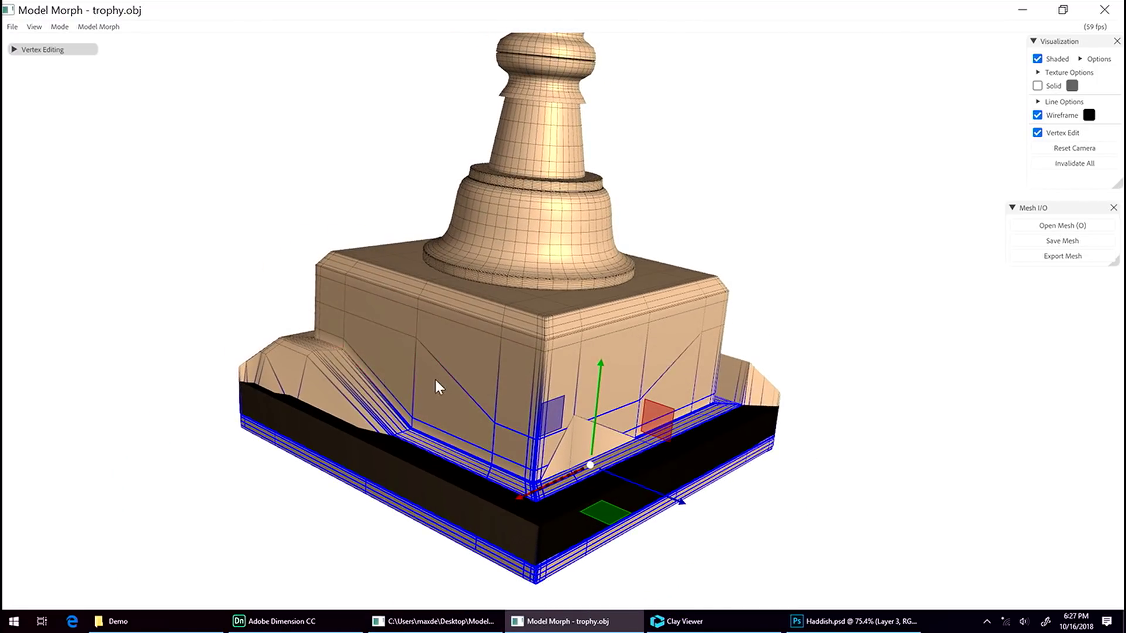
{"action": "key", "text": "ctrl+z"}
Step: Deselect the vertices and orbit back to view the whole trophy
{"action": "left_click", "coordinate": [474, 336]}
{"action": "middle_click_drag", "start_coordinate": [469, 297], "coordinate": [504, 330]}
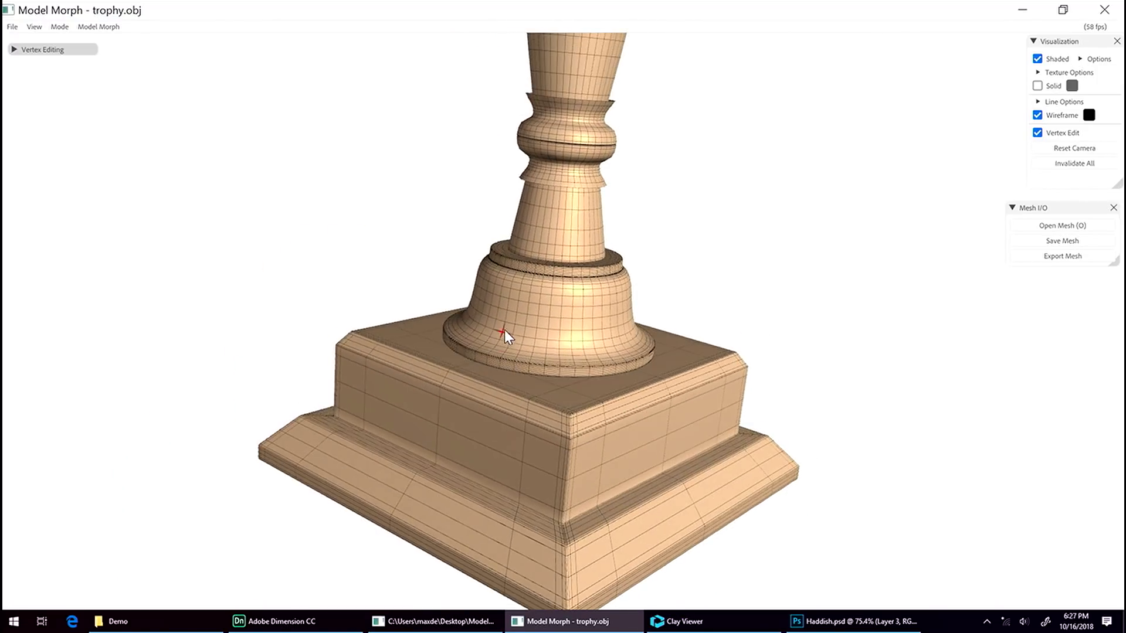
{"action": "scroll", "coordinate": [503, 330], "scroll_direction": "down", "scroll_amount": 5}
{"action": "mouse_move", "coordinate": [606, 304]}
{"action": "middle_mouse_down"}
{"action": "mouse_move", "coordinate": [558, 268]}
{"action": "mouse_move", "coordinate": [473, 294]}
{"action": "middle_mouse_up"}
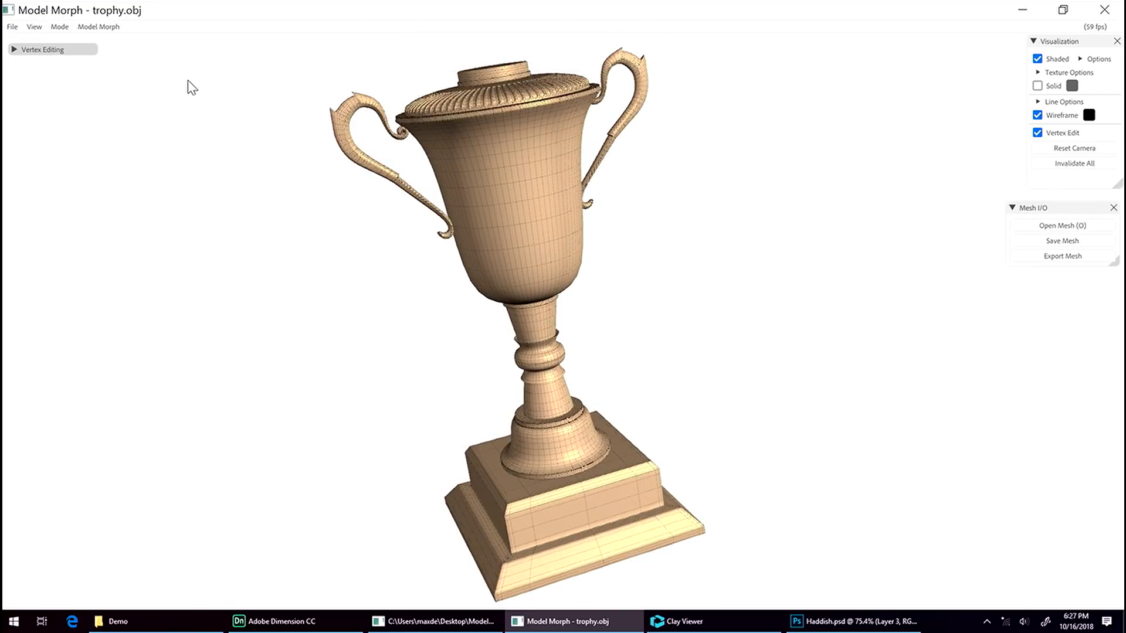
Step: Enter wire-network editing in front view, turning Shaded off to see the wires, then on again
{"action": "left_click", "coordinate": [70, 43]}
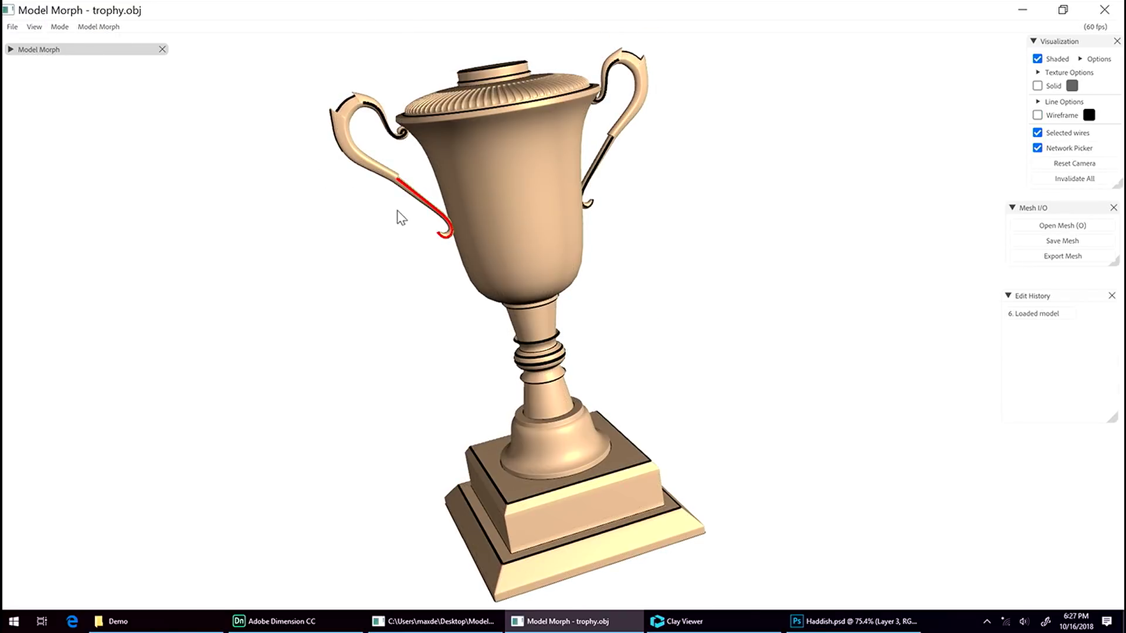
{"action": "mouse_move", "coordinate": [436, 328]}
{"action": "middle_mouse_down"}
{"action": "mouse_move", "coordinate": [384, 276]}
{"action": "mouse_move", "coordinate": [506, 233]}
{"action": "mouse_move", "coordinate": [517, 261]}
{"action": "middle_mouse_up"}
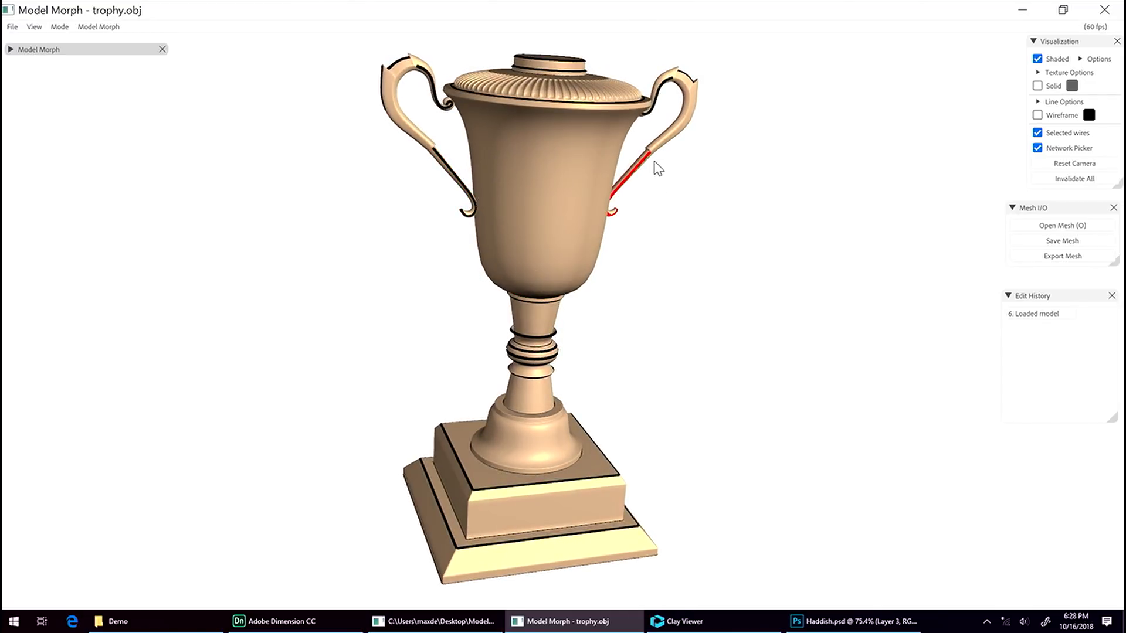
{"action": "left_click", "coordinate": [1039, 58]}
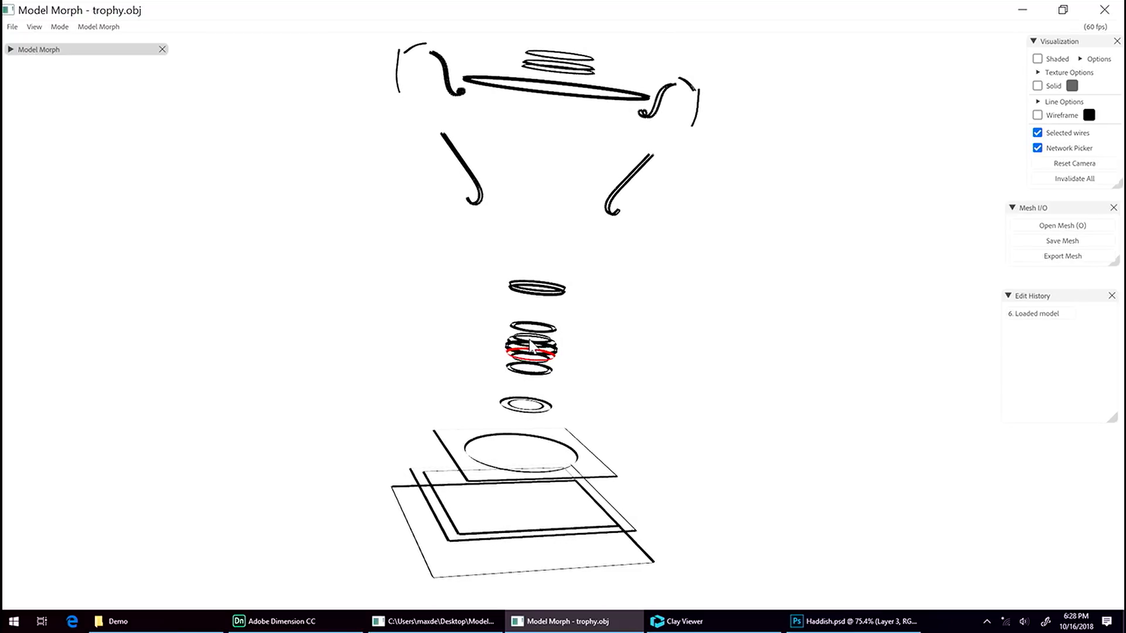
{"action": "left_click", "coordinate": [1037, 59]}
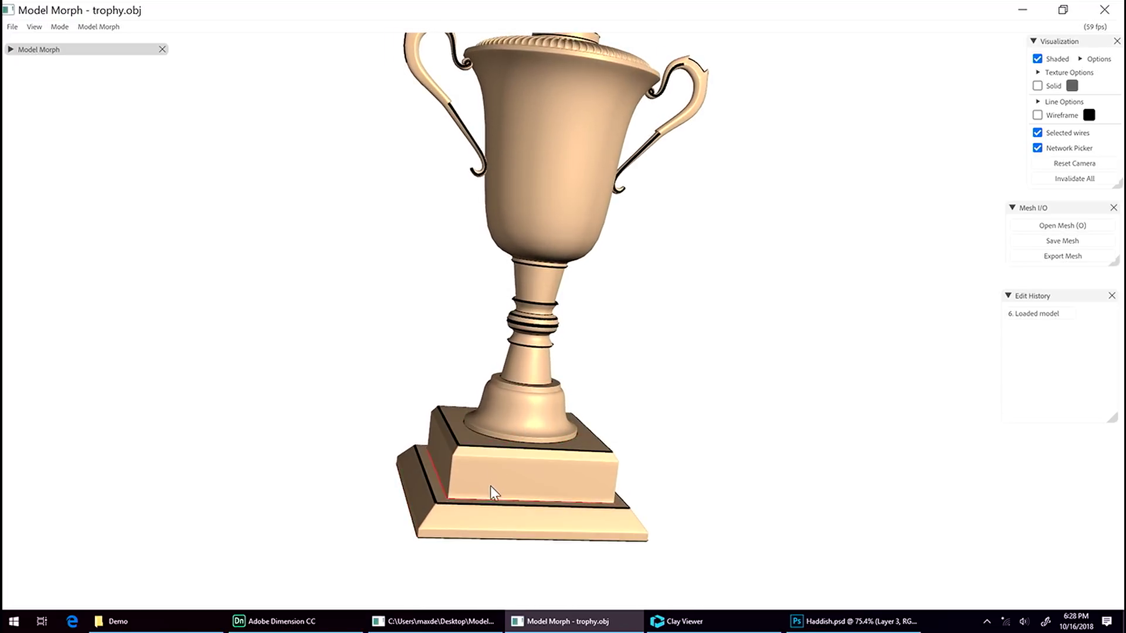
Step: Pull the plinth's bottom wire loop down to make the plinth taller
{"action": "left_click", "coordinate": [485, 506]}
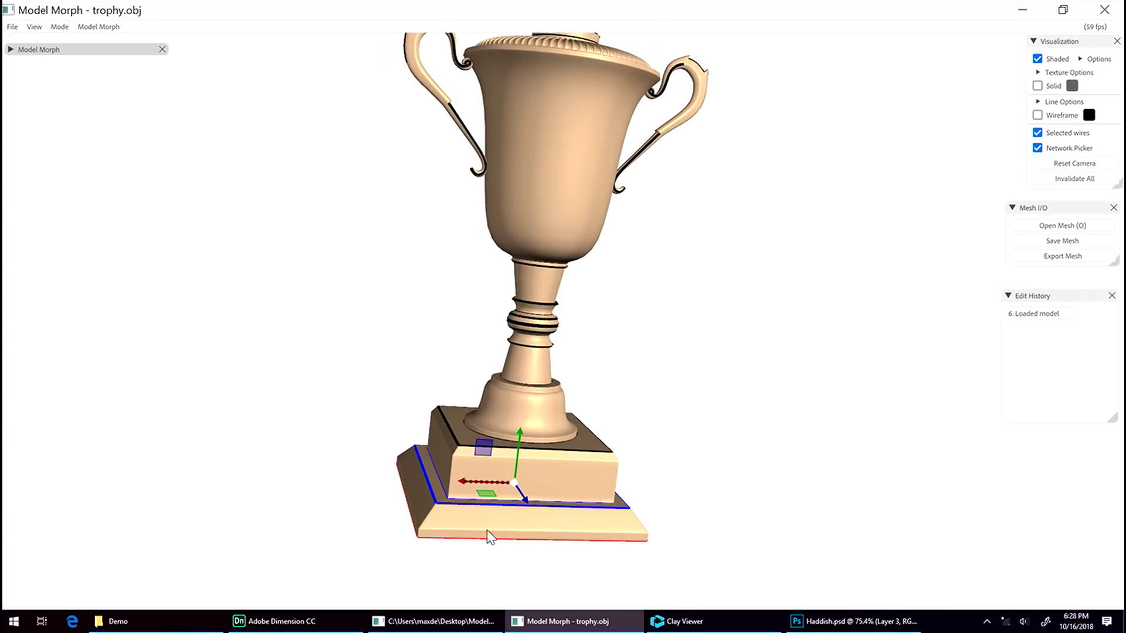
{"action": "left_click_drag", "start_coordinate": [520, 446], "coordinate": [515, 506]}
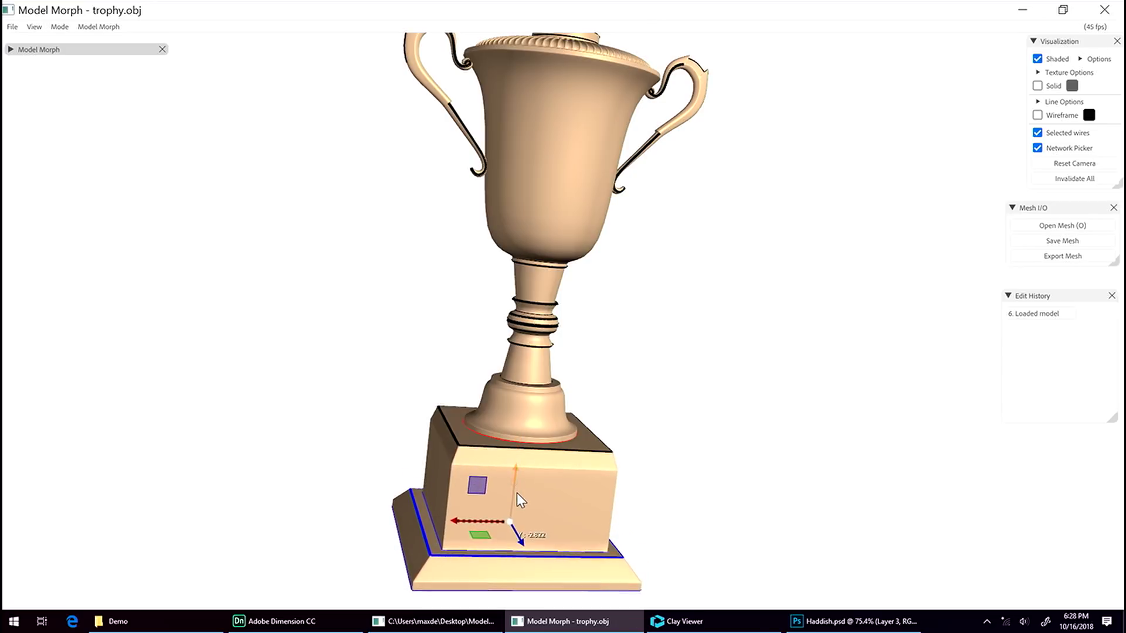
{"action": "left_click", "coordinate": [397, 464]}
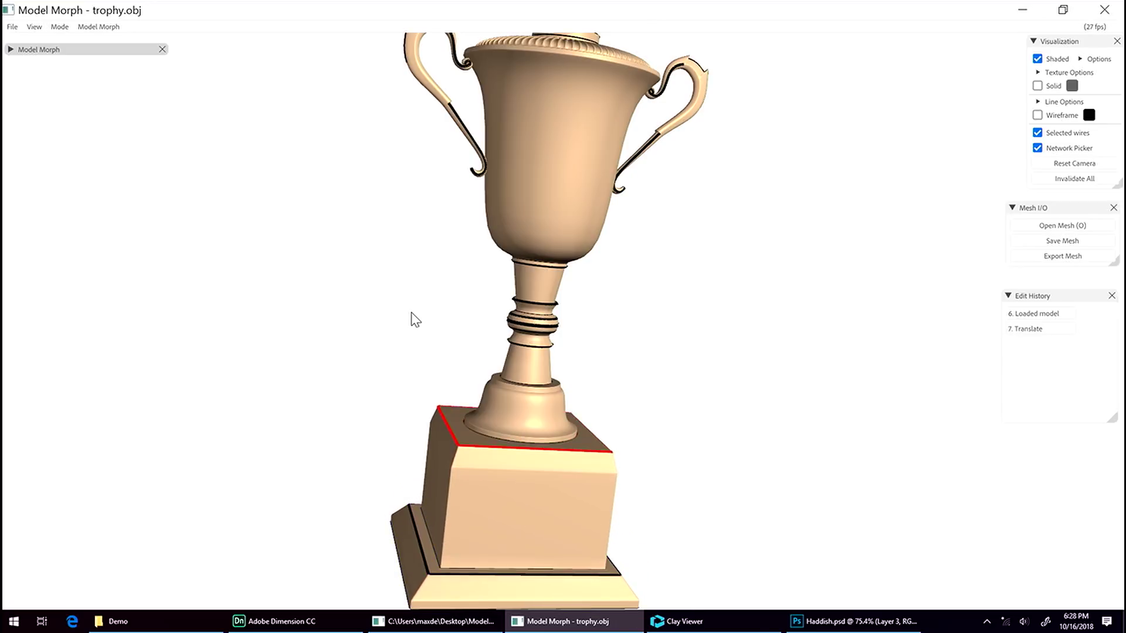
{"action": "scroll", "coordinate": [427, 328], "scroll_direction": "down", "scroll_amount": 2}
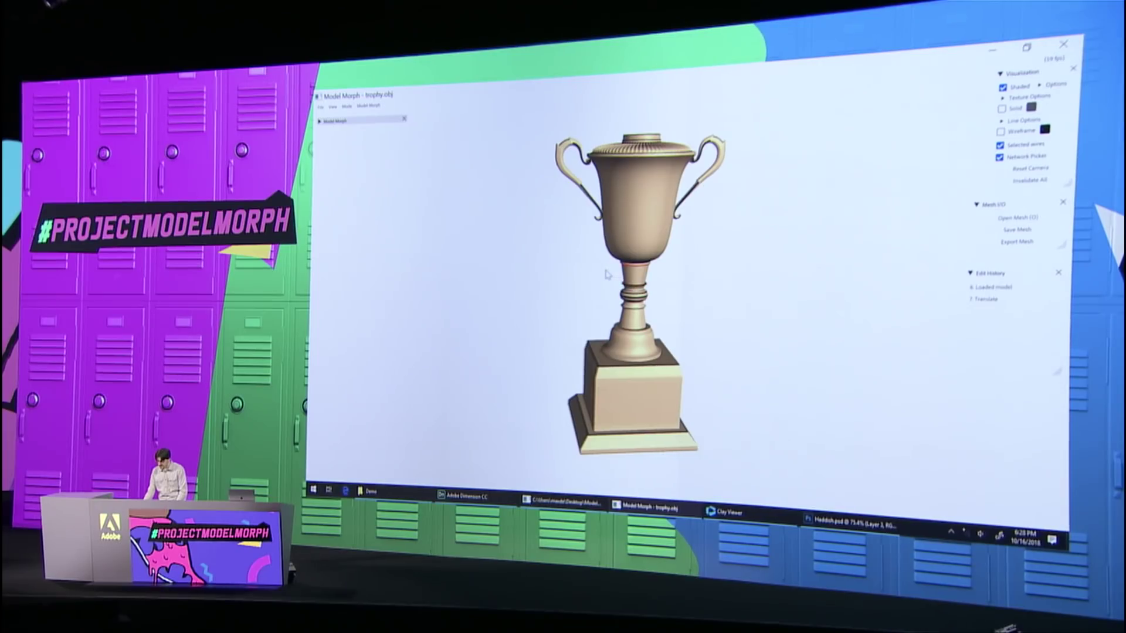
Step: Select the stem rings, show the wireframe, and move the lid, rim and handles down
{"action": "left_click_drag", "start_coordinate": [666, 321], "coordinate": [654, 318]}
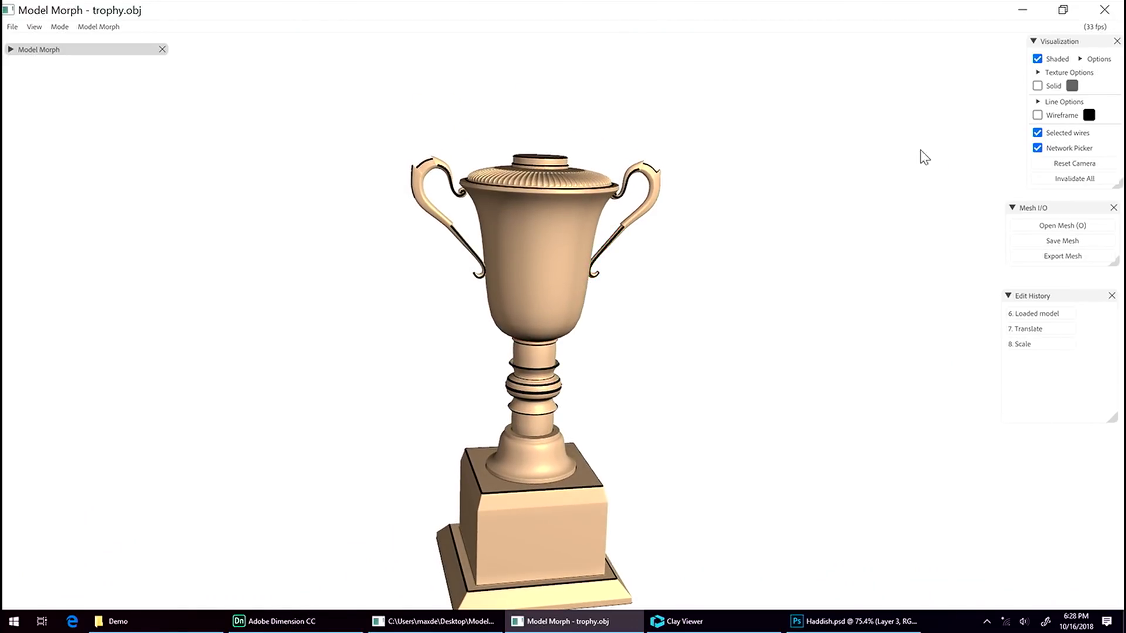
{"action": "left_click", "coordinate": [1039, 115]}
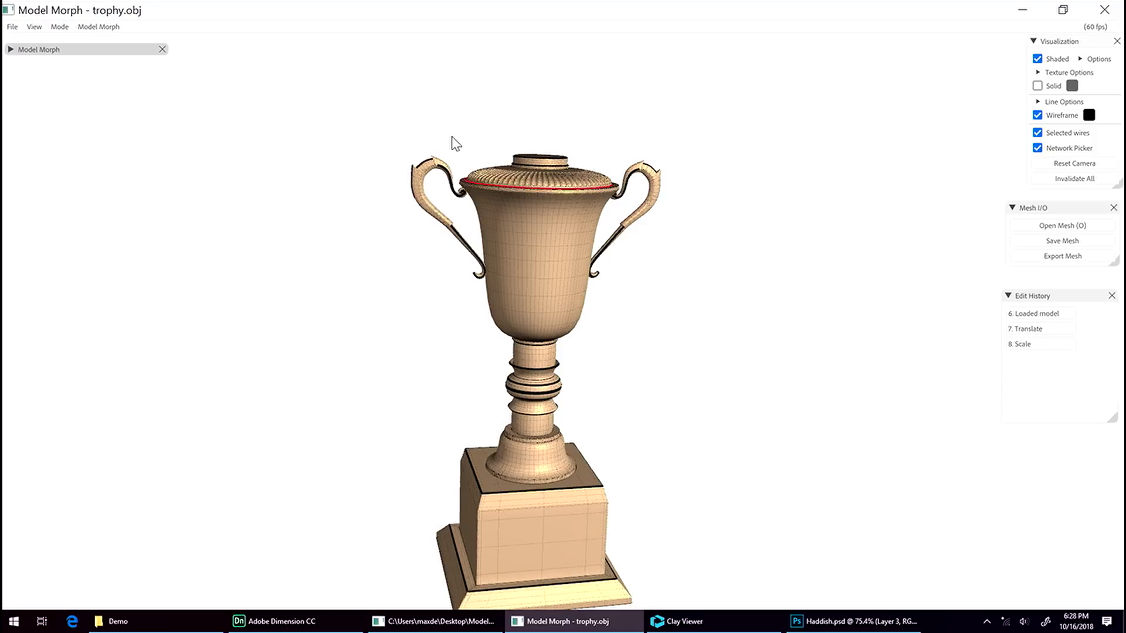
{"action": "left_click_drag", "start_coordinate": [355, 109], "coordinate": [692, 309]}
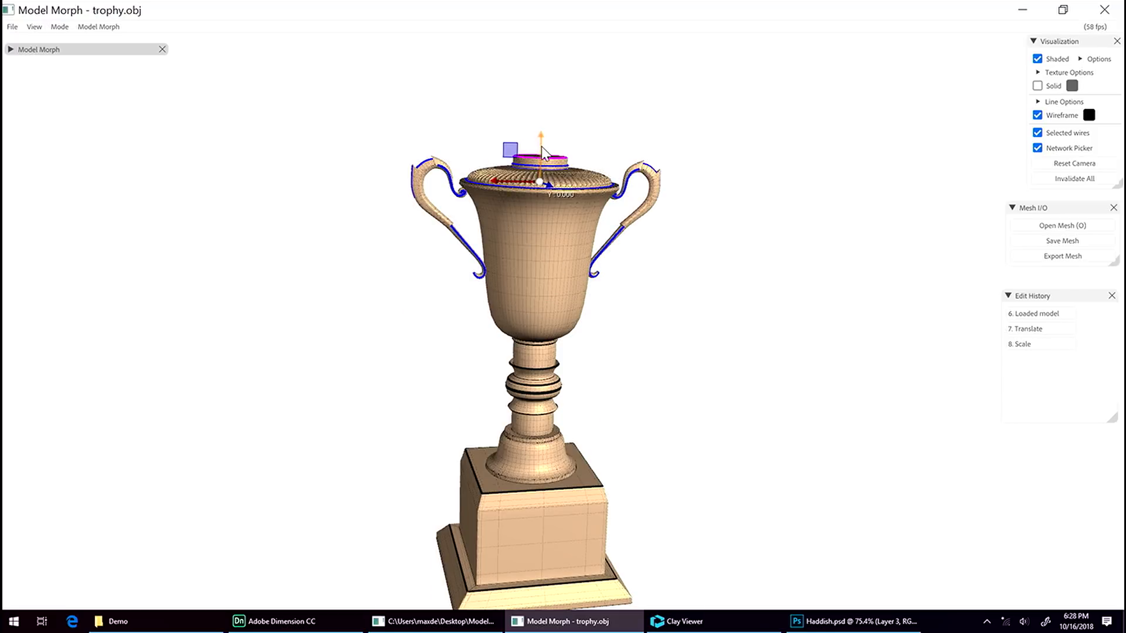
{"action": "left_click_drag", "start_coordinate": [540, 145], "coordinate": [543, 225]}
{"action": "scroll", "coordinate": [543, 279], "scroll_direction": "up", "scroll_amount": 2}
{"action": "scroll", "coordinate": [543, 279], "scroll_direction": "up", "scroll_amount": 1}
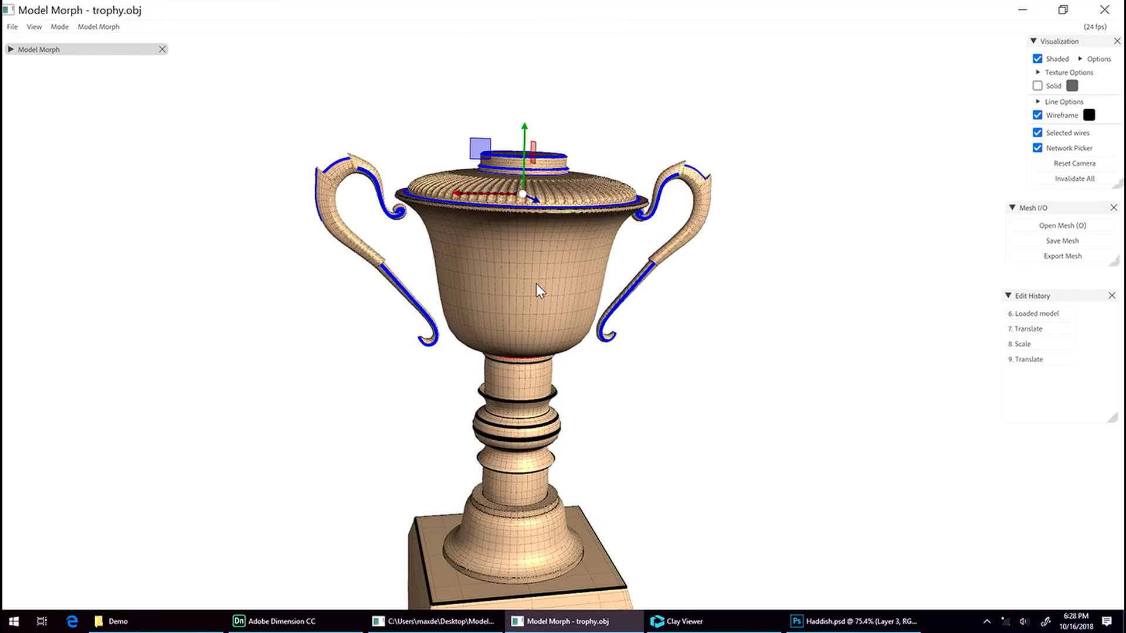
{"action": "scroll", "coordinate": [536, 284], "scroll_direction": "up", "scroll_amount": 2}
{"action": "scroll", "coordinate": [524, 274], "scroll_direction": "up", "scroll_amount": 1}
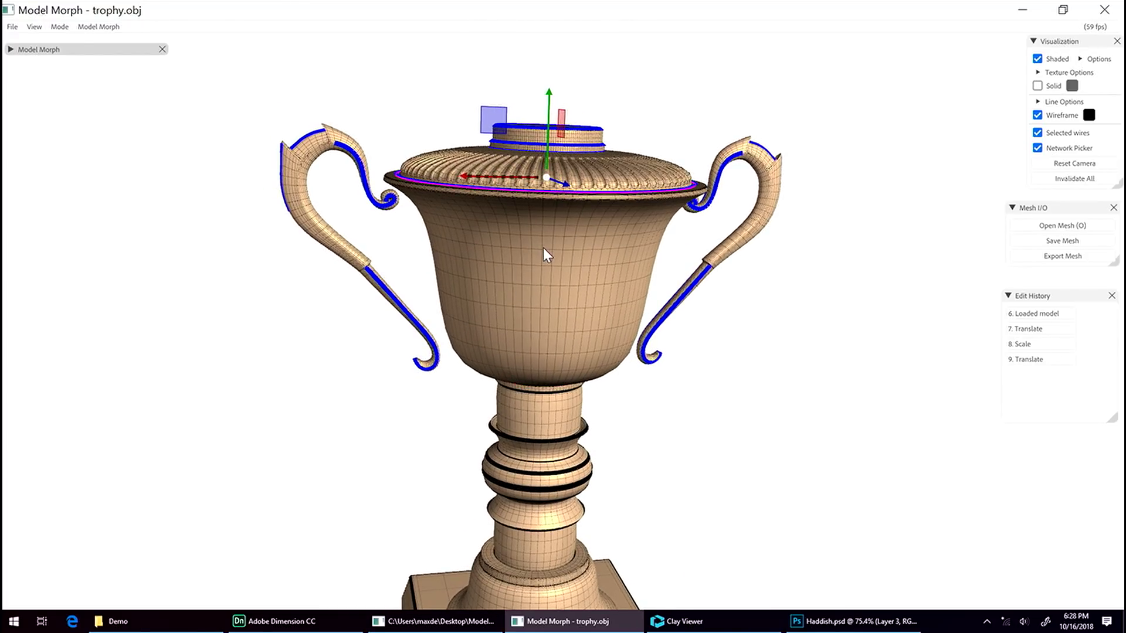
{"action": "left_click", "coordinate": [512, 258]}
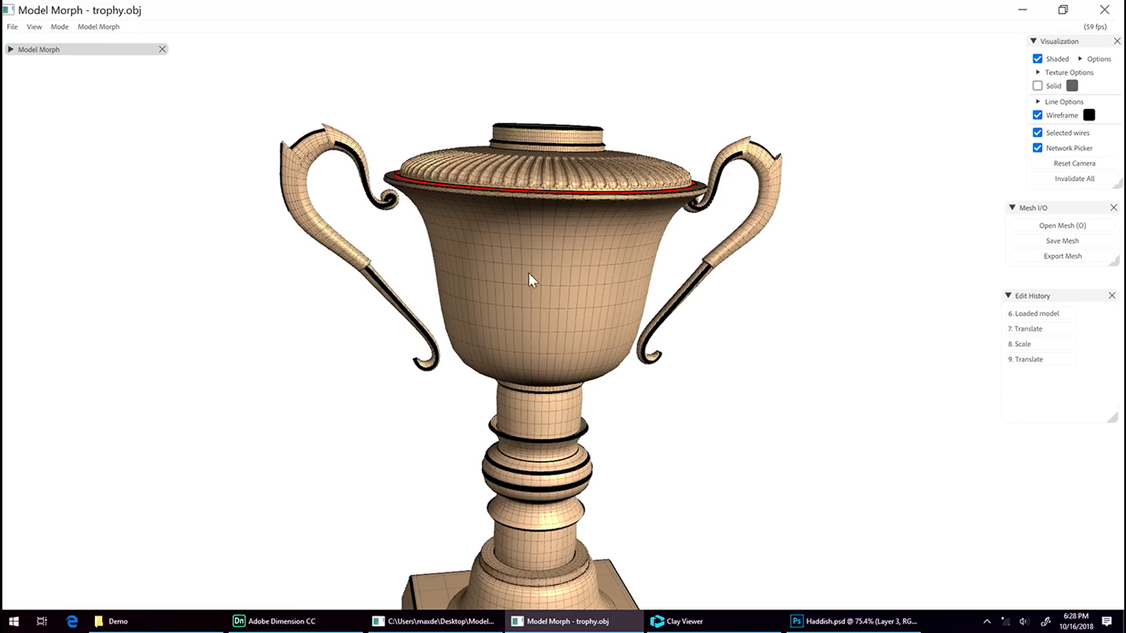
Step: Hide the wireframe and bend the left handle's lower curl down and in toward the cup
{"action": "left_click", "coordinate": [1047, 115]}
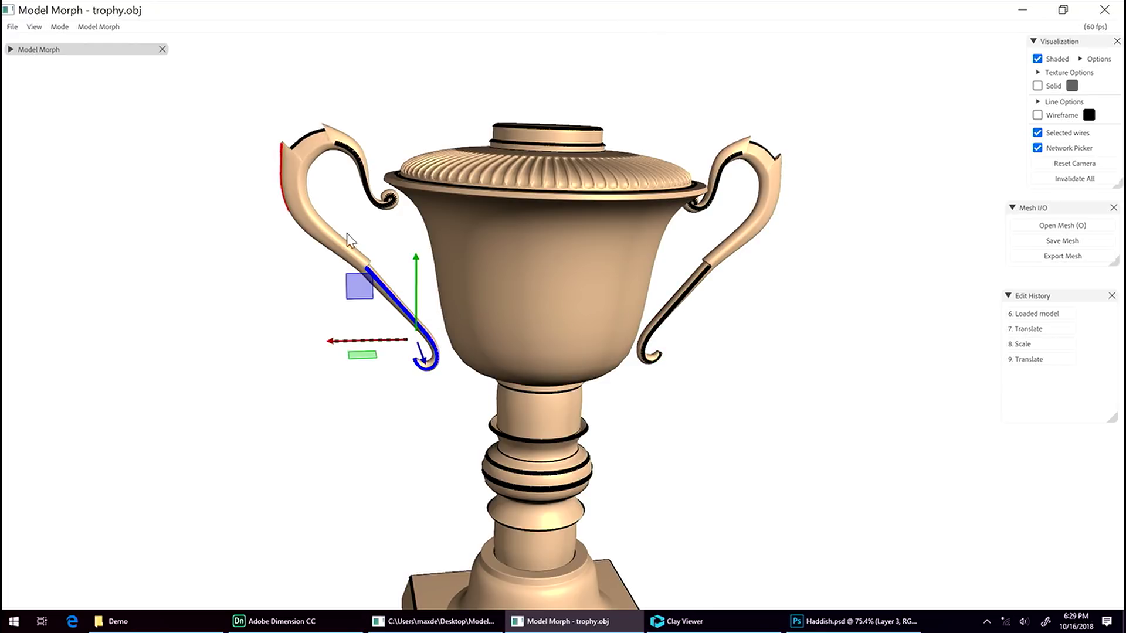
{"action": "left_click_drag", "start_coordinate": [360, 279], "coordinate": [395, 324]}
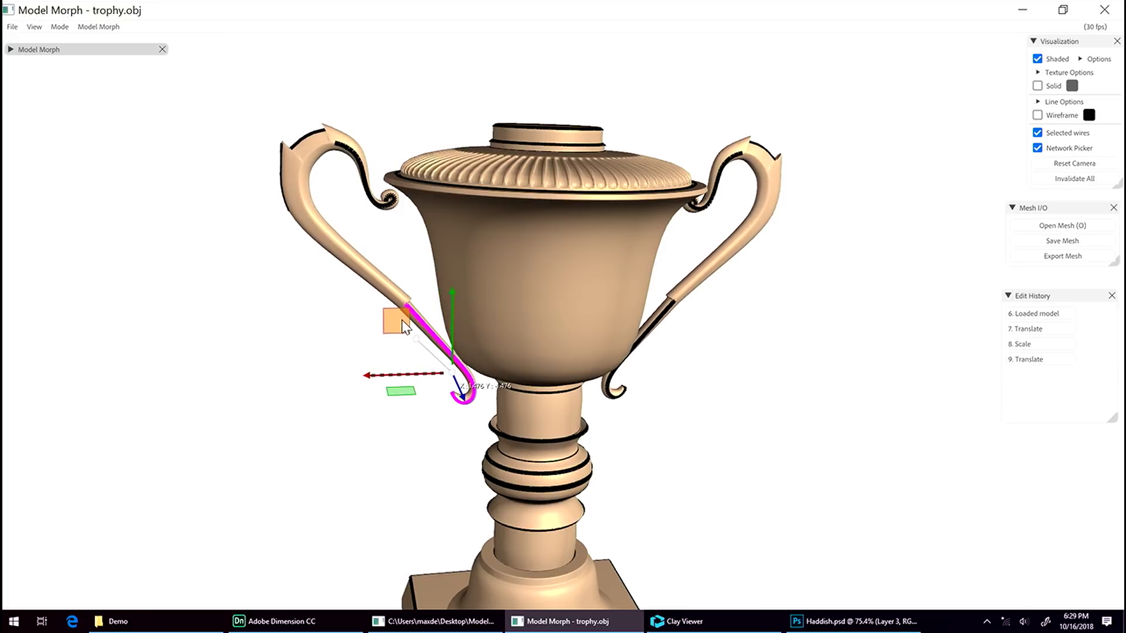
{"action": "left_click_drag", "start_coordinate": [395, 323], "coordinate": [413, 332]}
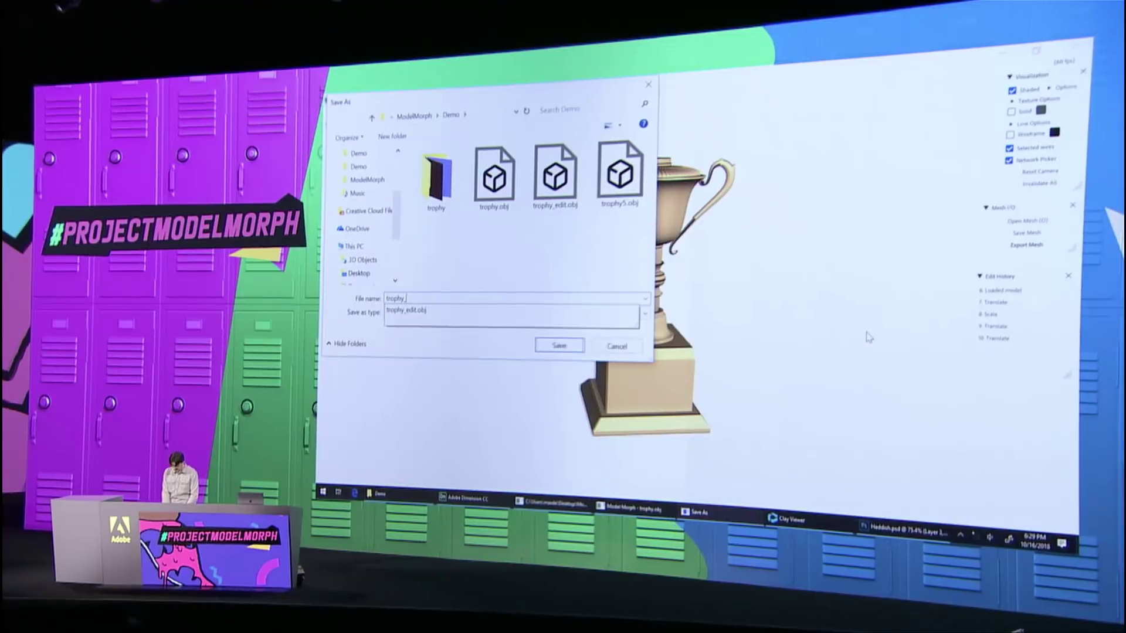
Step: Save the edit as trophy_edit.obj and bring the Demo folder up over Dimension
{"action": "key", "text": "Return"}
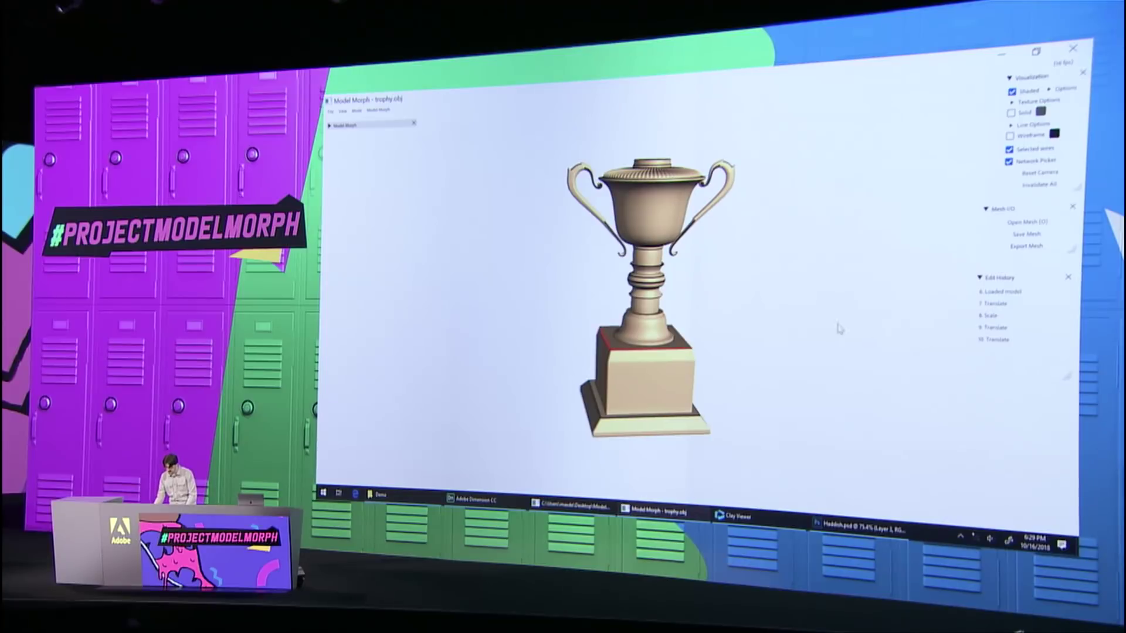
{"action": "key", "text": "alt+Tab"}
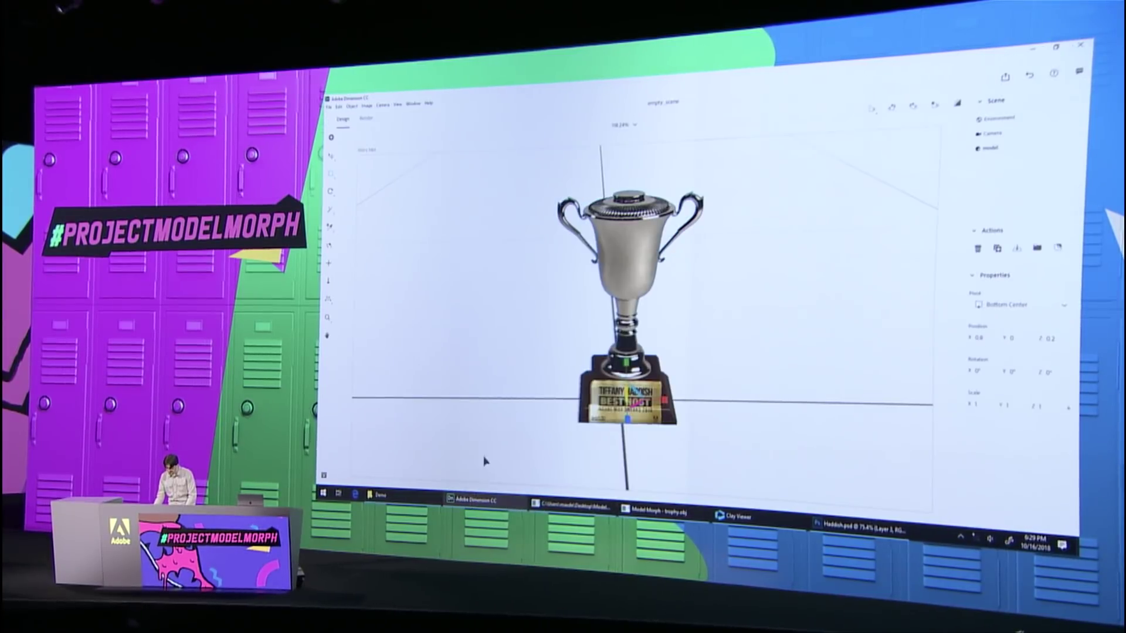
{"action": "key", "text": "alt+Tab"}
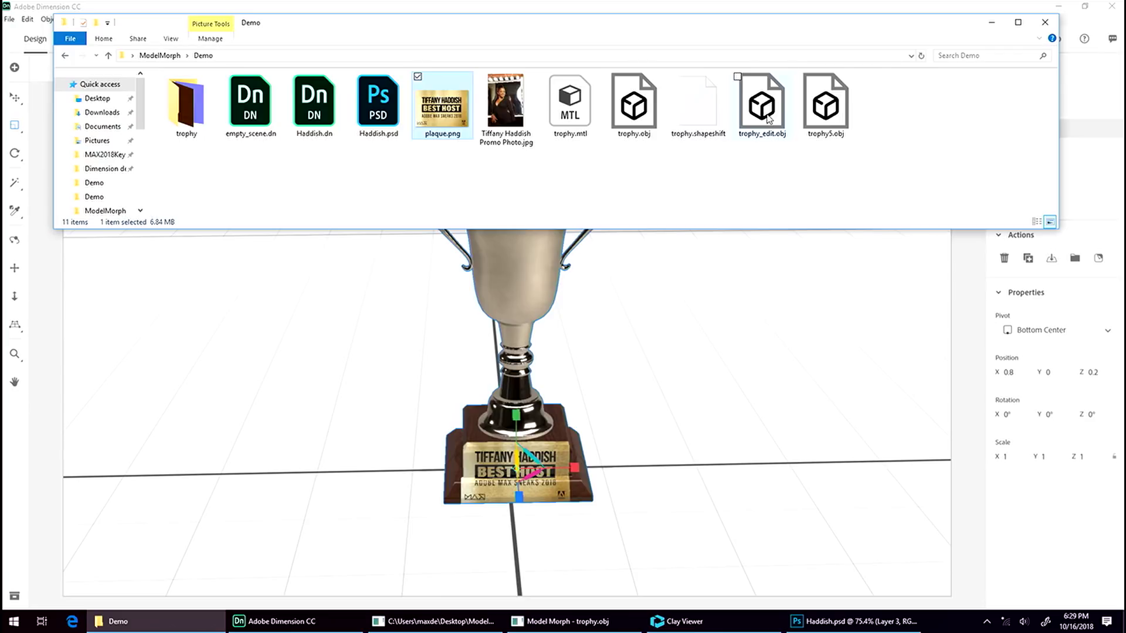
Step: Drag trophy_edit.obj from the Demo folder into the Dimension viewport
{"action": "left_click_drag", "start_coordinate": [768, 119], "coordinate": [711, 461]}
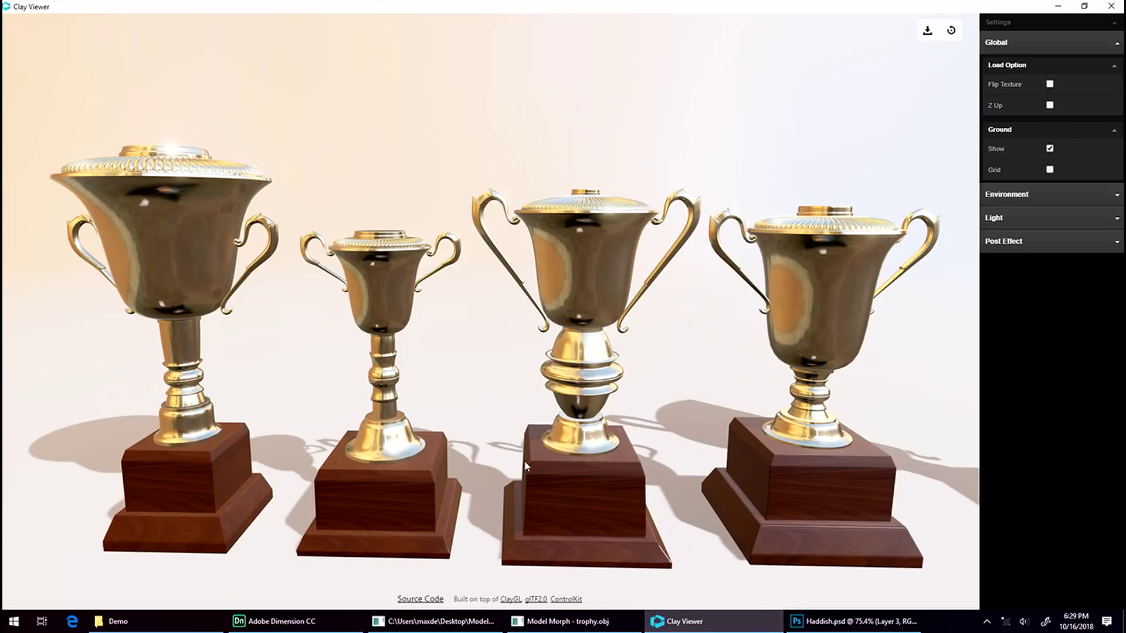
Step: Orbit around the four trophy variants in Clay Viewer
{"action": "left_click_drag", "start_coordinate": [429, 415], "coordinate": [479, 439]}
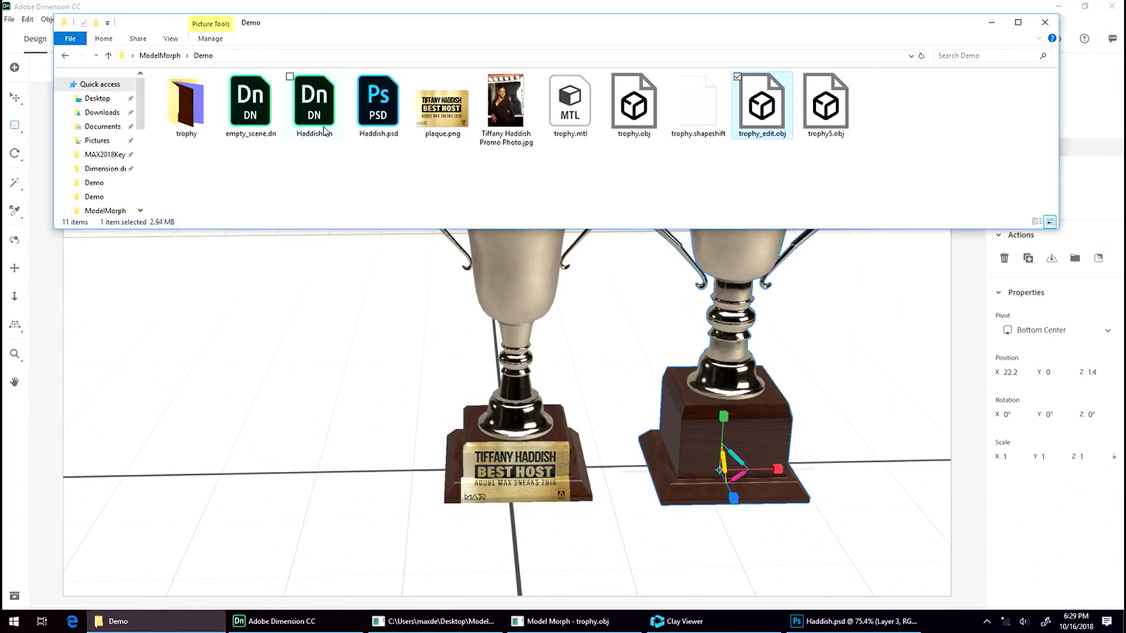
Step: Open Haddish.dn, discarding the empty scene, and add Tiffany Haddish Promo Photo.jpg as background
{"action": "double_click", "coordinate": [325, 130]}
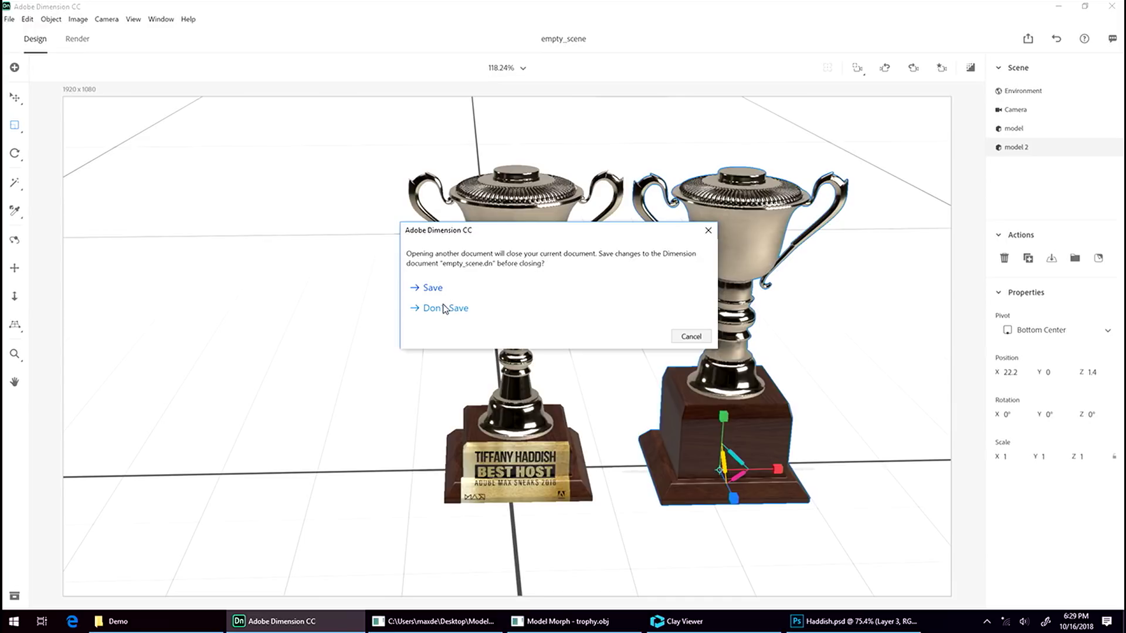
{"action": "left_click", "coordinate": [445, 308]}
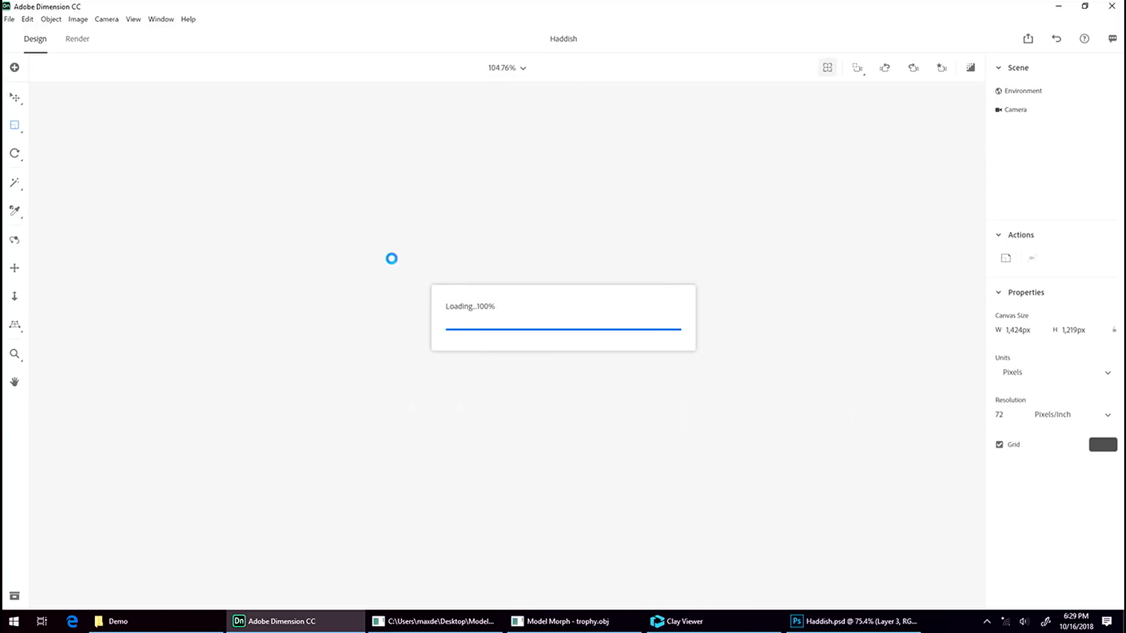
{"action": "key", "text": "super+Tab"}
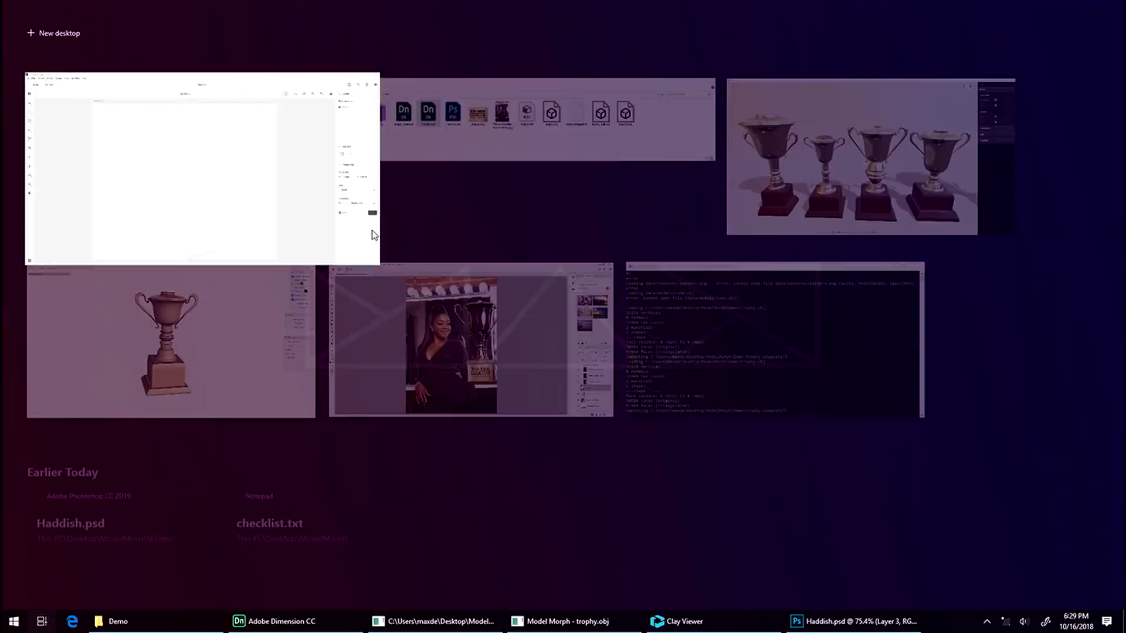
{"action": "key", "text": "Escape"}
{"action": "key", "text": "alt+Tab"}
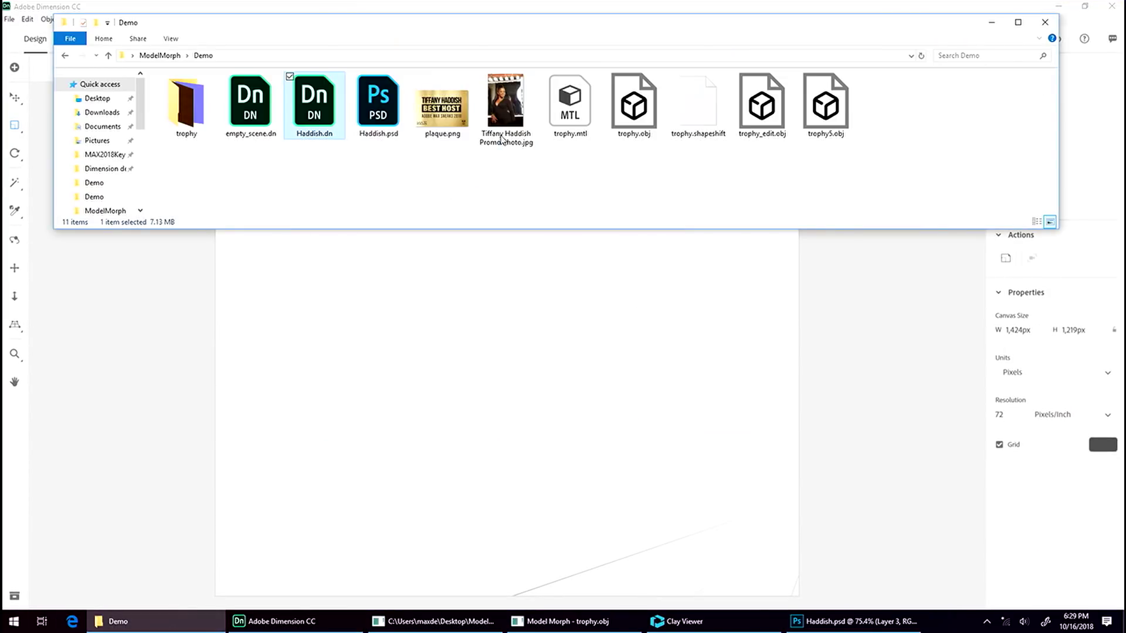
{"action": "left_click_drag", "start_coordinate": [503, 141], "coordinate": [528, 319]}
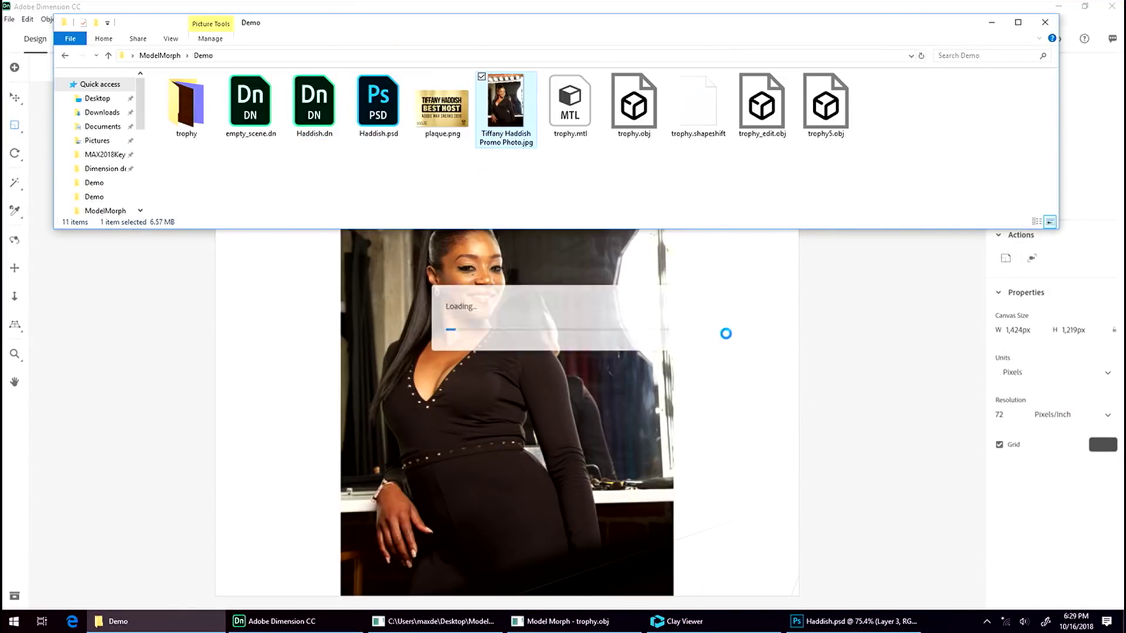
{"action": "left_click", "coordinate": [728, 328]}
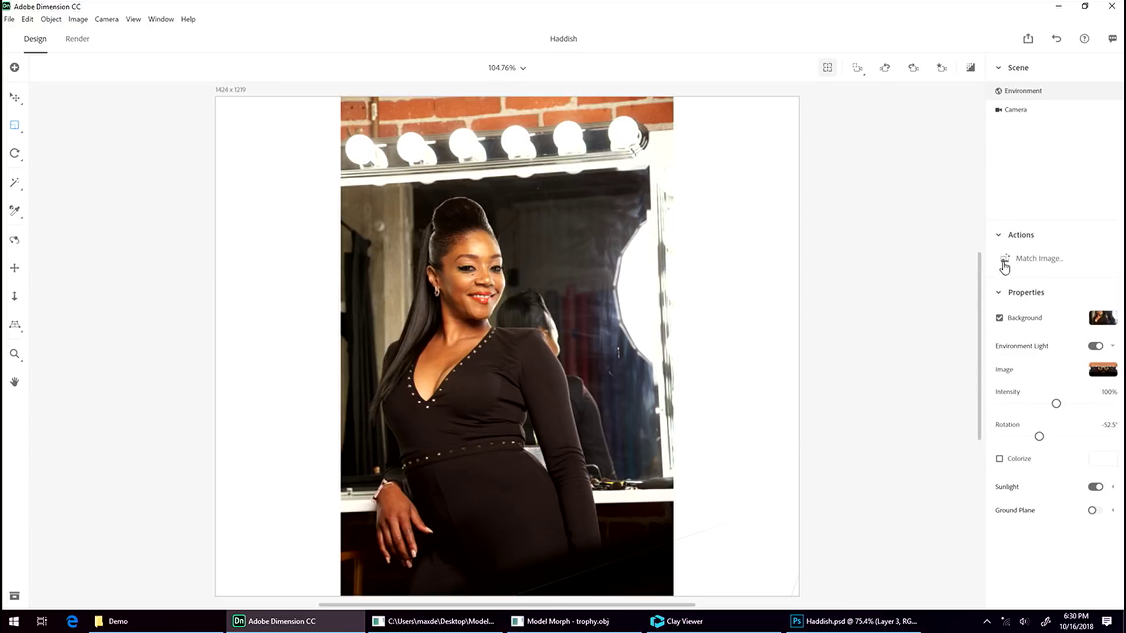
Step: Match the canvas proportions and environment lighting to the Tiffany Haddish promo photo
{"action": "left_click", "coordinate": [1038, 258]}
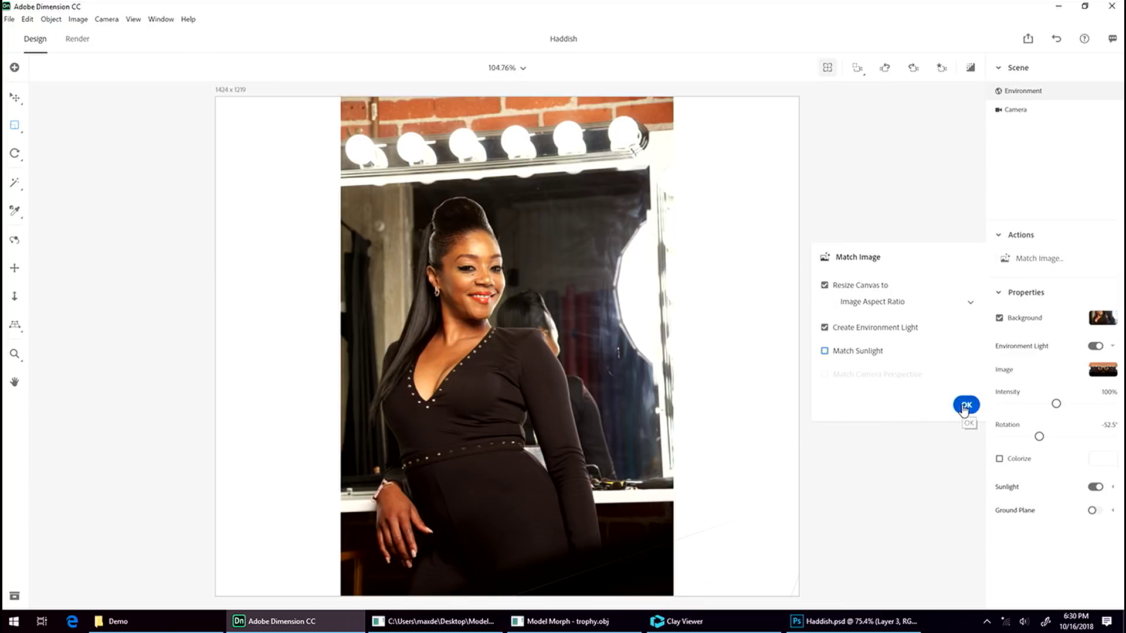
{"action": "left_click", "coordinate": [965, 407]}
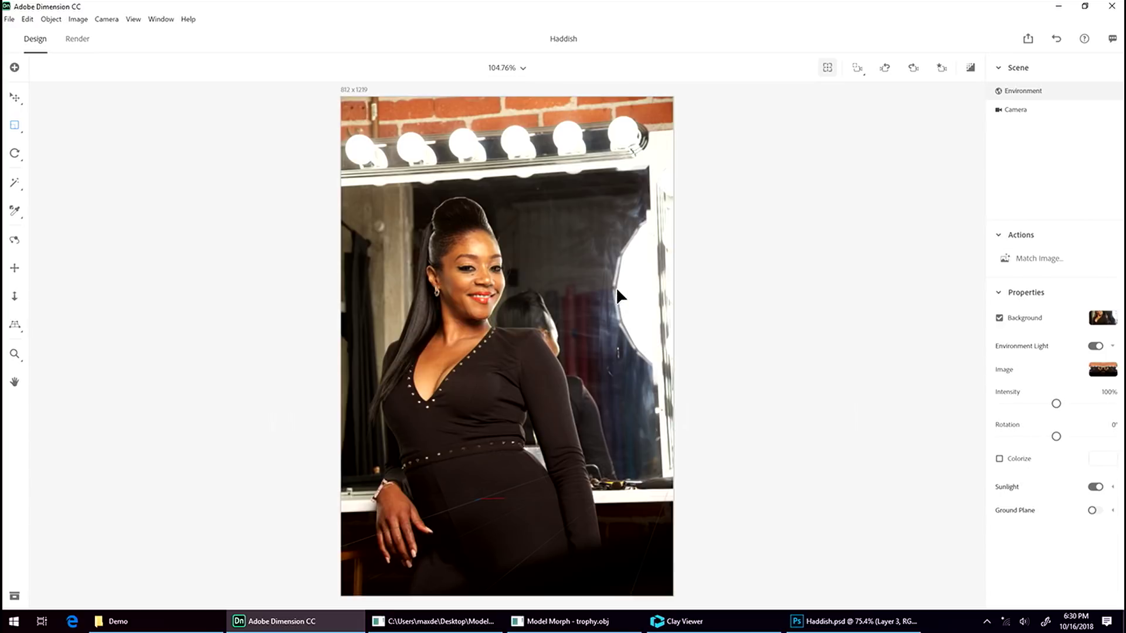
{"action": "key", "text": "alt+Tab"}
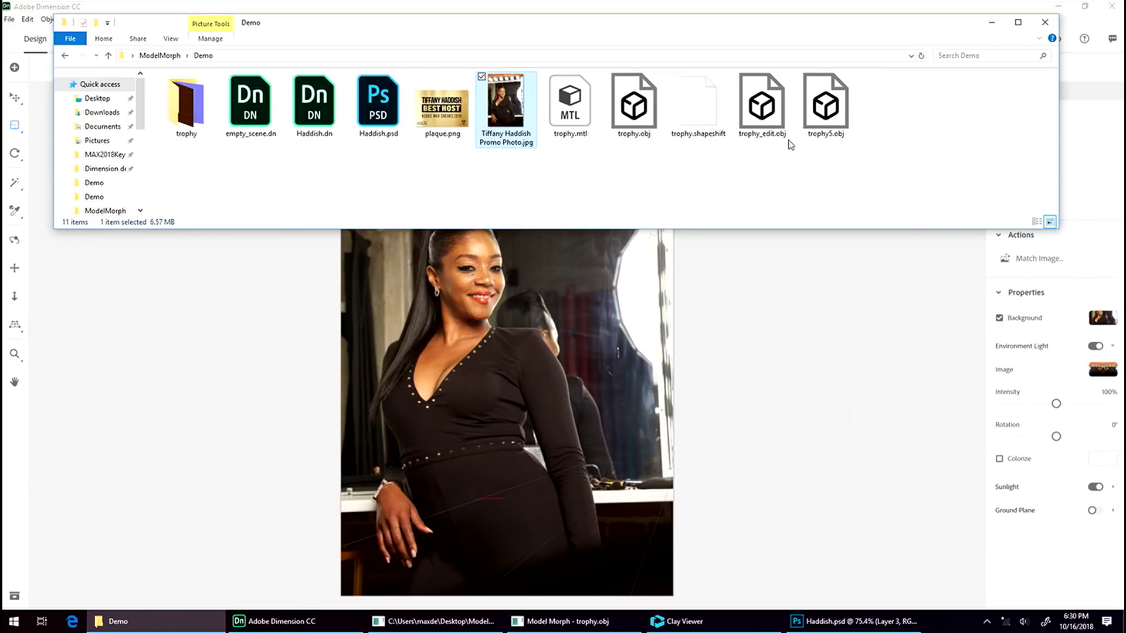
Step: Place trophy5.obj beside Tiffany Haddish and apply plaque.png to its wooden base
{"action": "mouse_move", "coordinate": [826, 106]}
{"action": "left_mouse_down"}
{"action": "mouse_move", "coordinate": [625, 503]}
{"action": "mouse_move", "coordinate": [633, 498]}
{"action": "left_mouse_up"}
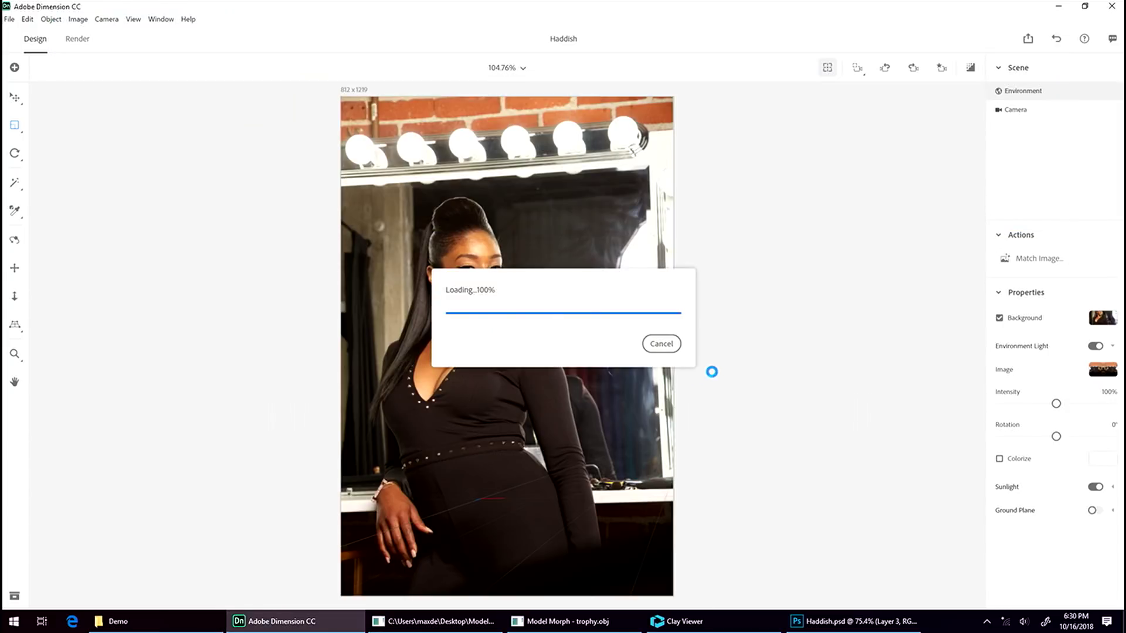
{"action": "key", "text": "alt+Tab"}
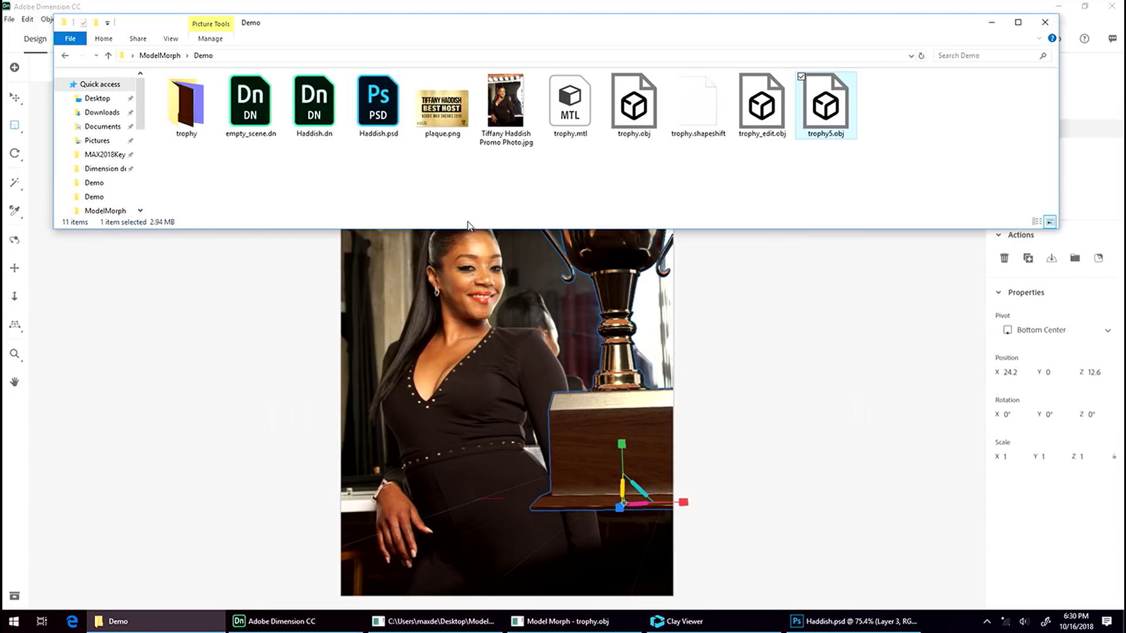
{"action": "left_click_drag", "start_coordinate": [445, 124], "coordinate": [671, 400]}
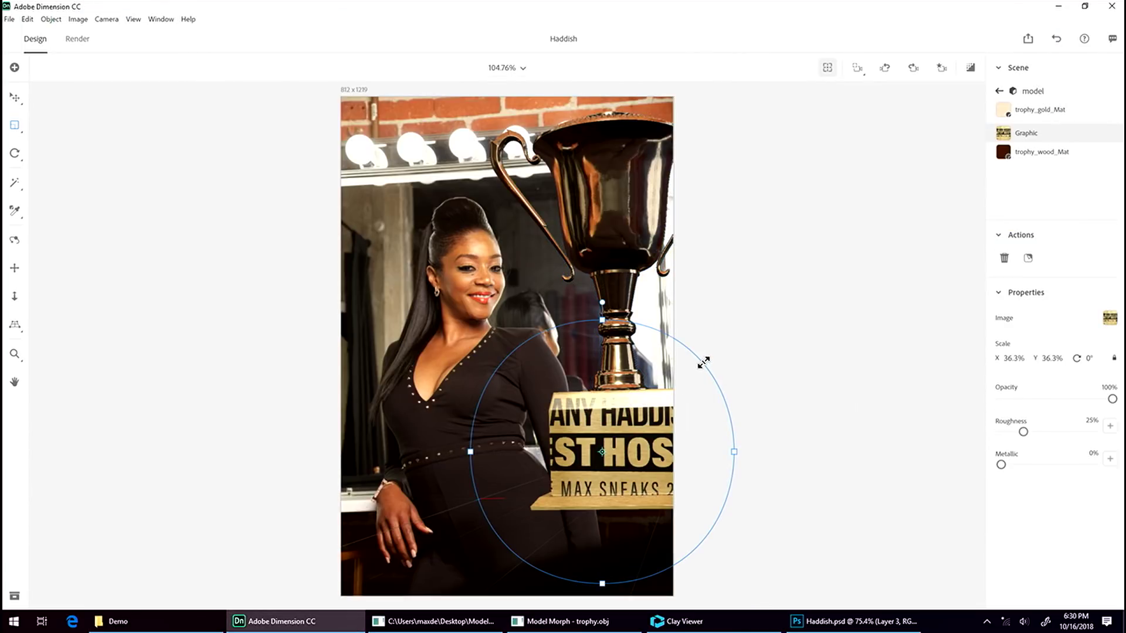
Step: Shrink the plaque graphic, nudge it right and rotate it about -1° on the base
{"action": "left_click_drag", "start_coordinate": [705, 359], "coordinate": [649, 405]}
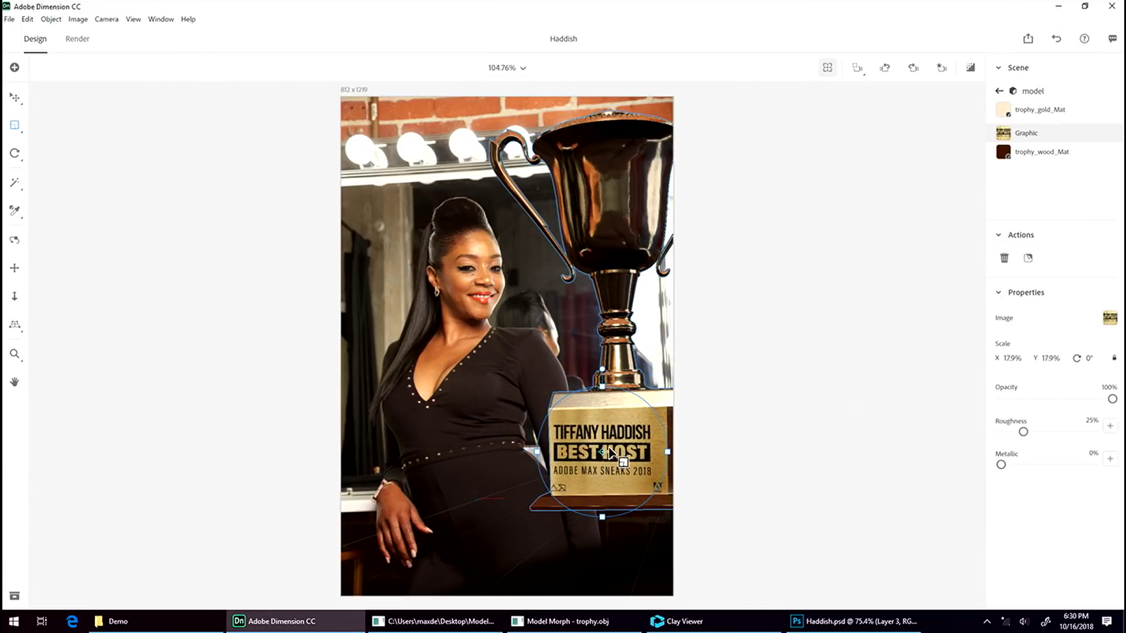
{"action": "left_click_drag", "start_coordinate": [602, 454], "coordinate": [617, 454]}
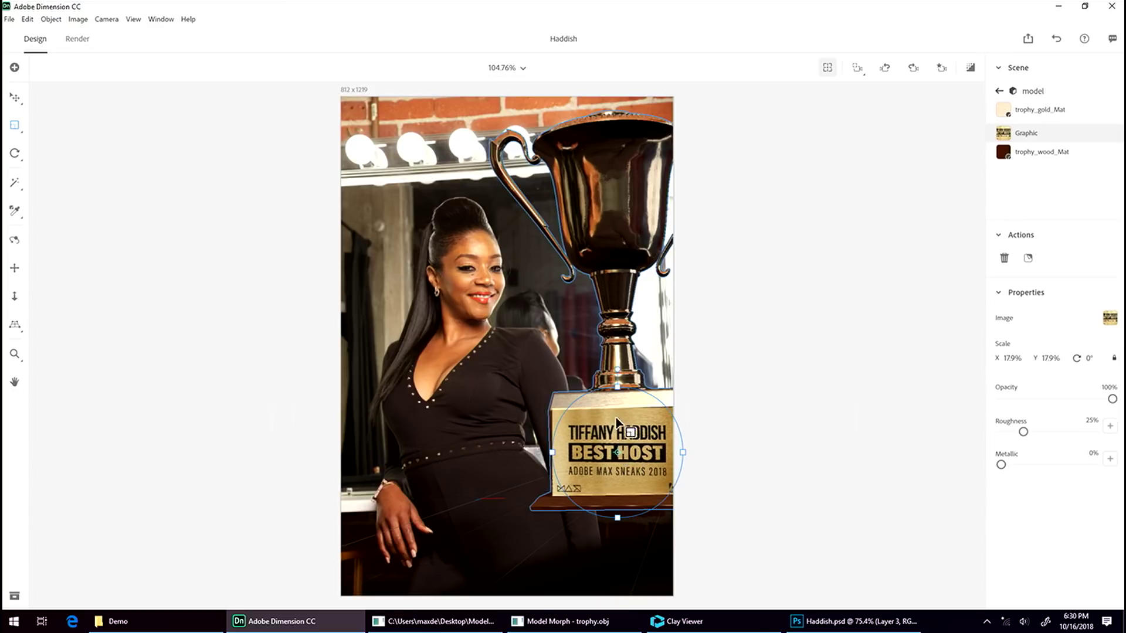
{"action": "left_click_drag", "start_coordinate": [621, 372], "coordinate": [617, 374]}
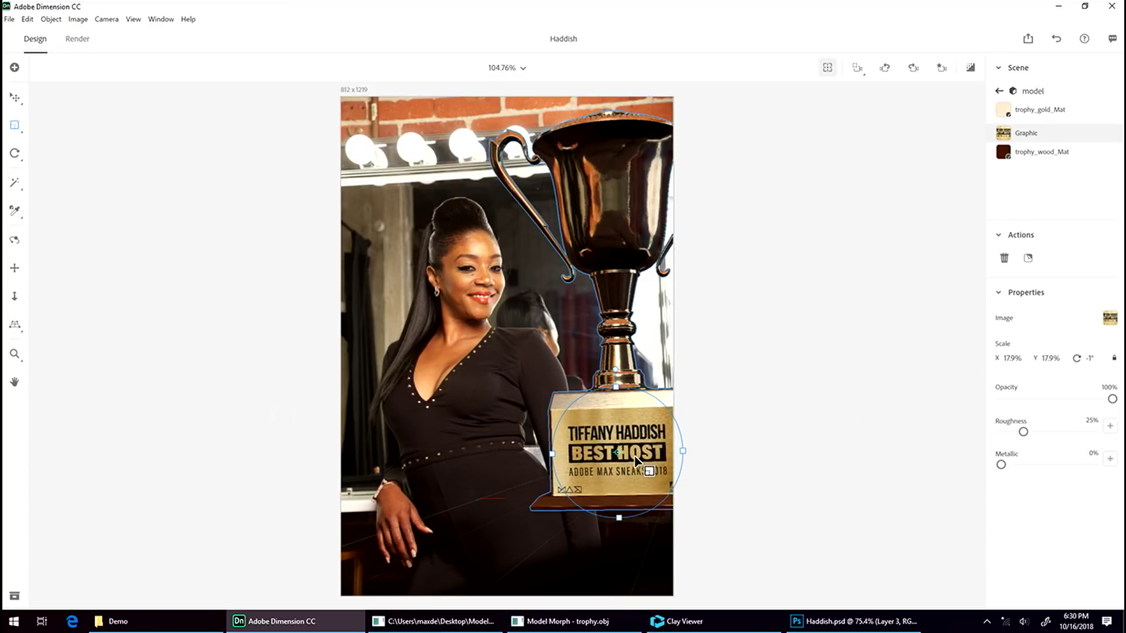
{"action": "left_click", "coordinate": [628, 325]}
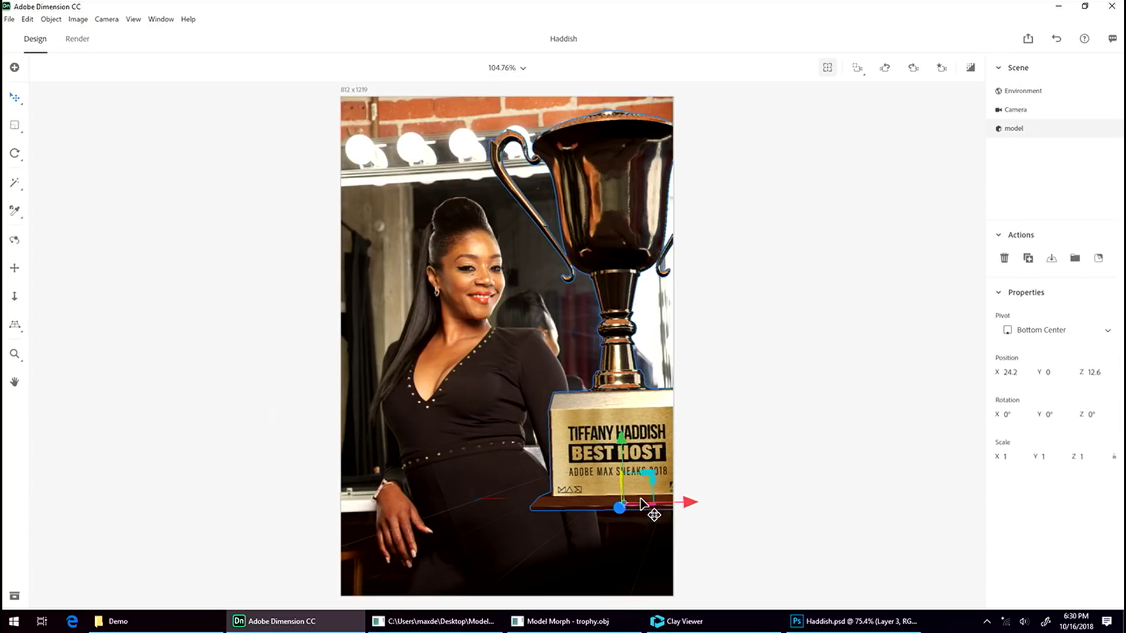
Step: Nudge the trophy back and left, then show Layer 3 in Haddish.psd
{"action": "left_click_drag", "start_coordinate": [642, 505], "coordinate": [640, 487]}
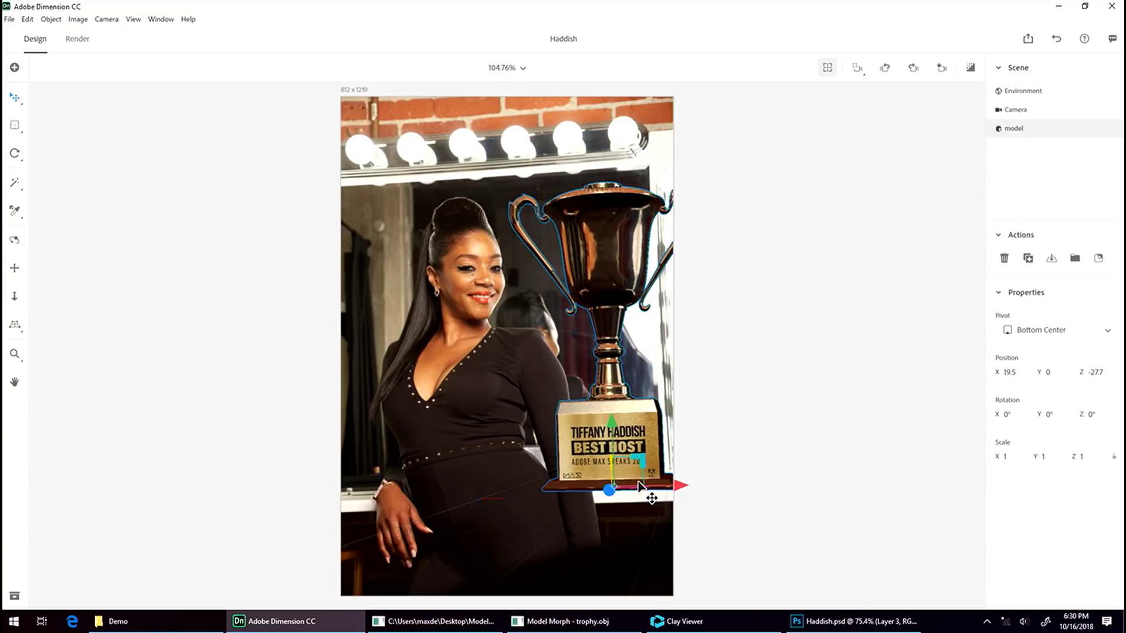
{"action": "left_click", "coordinate": [735, 405]}
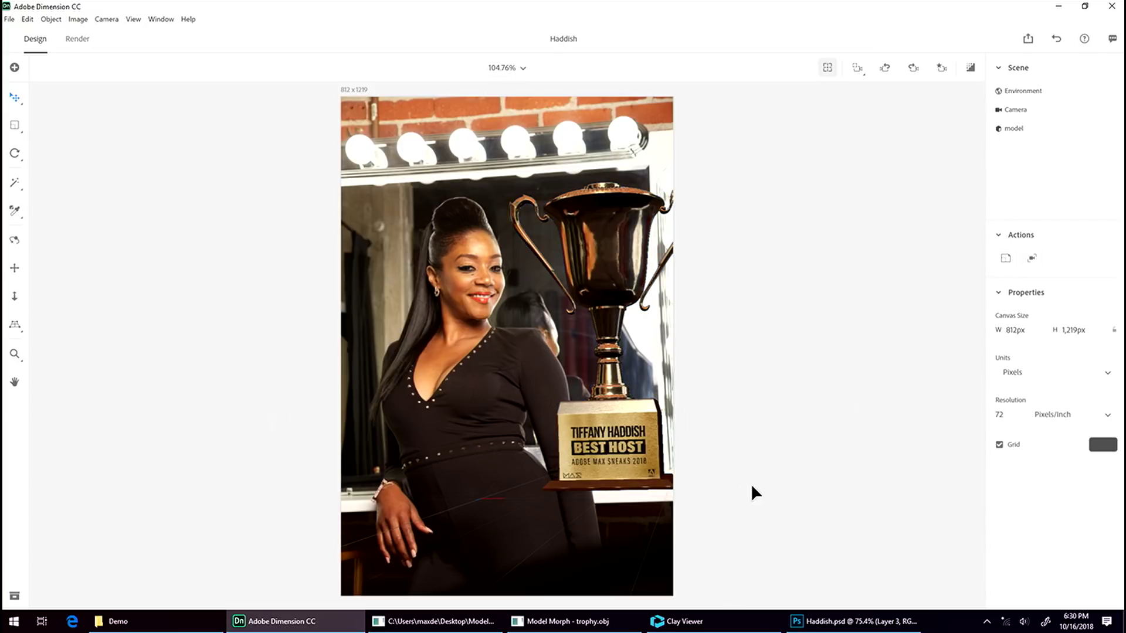
{"action": "left_click", "coordinate": [826, 622]}
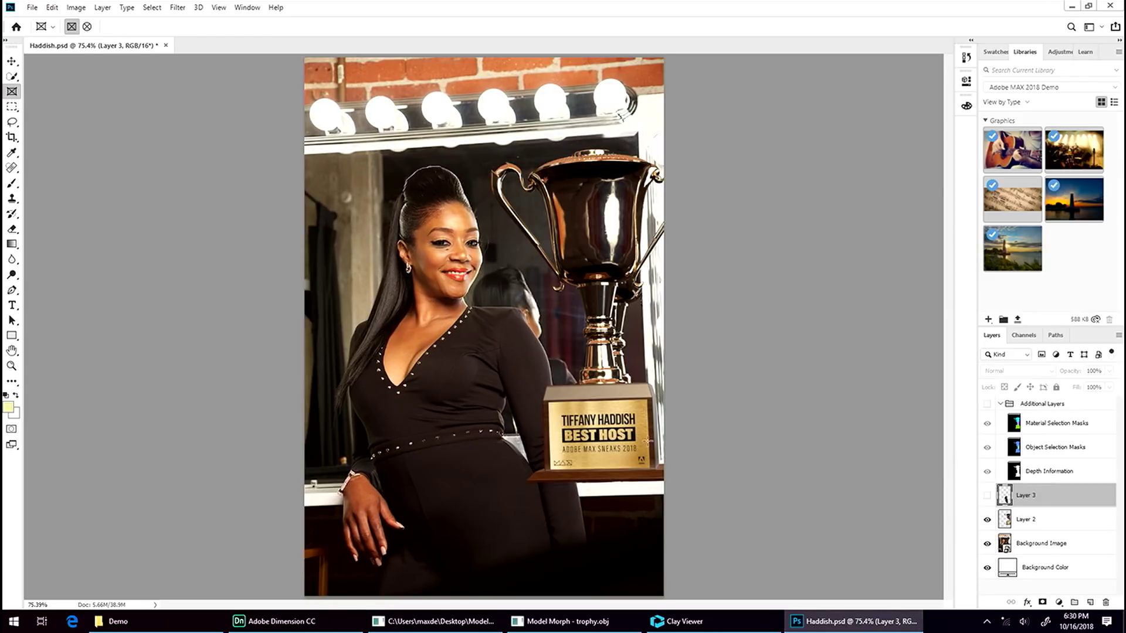
{"action": "left_click", "coordinate": [988, 497]}
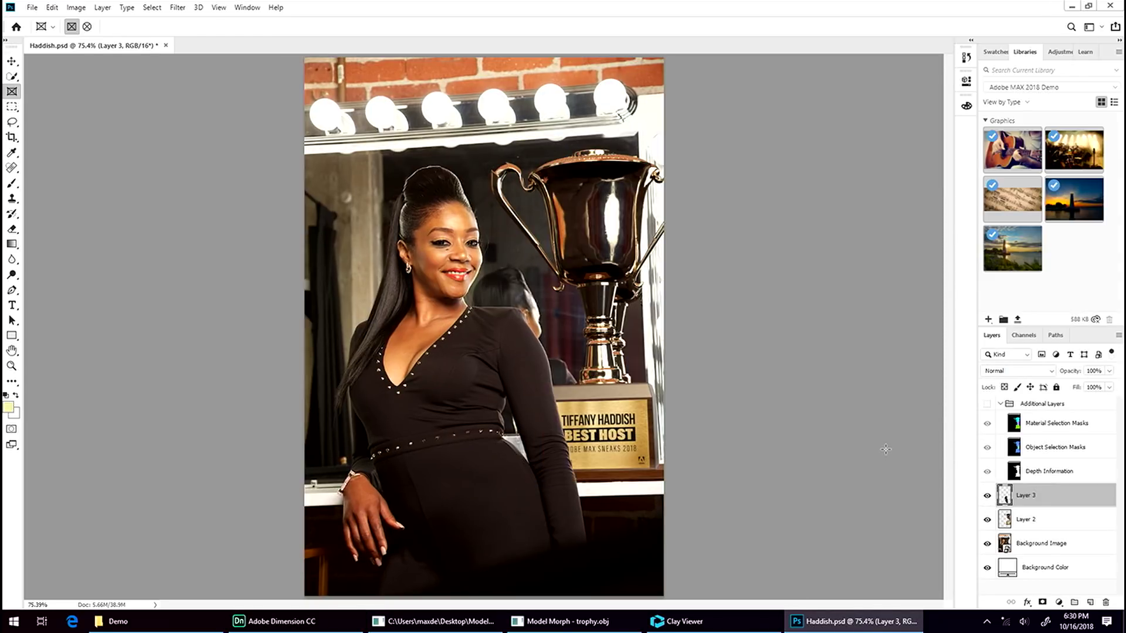